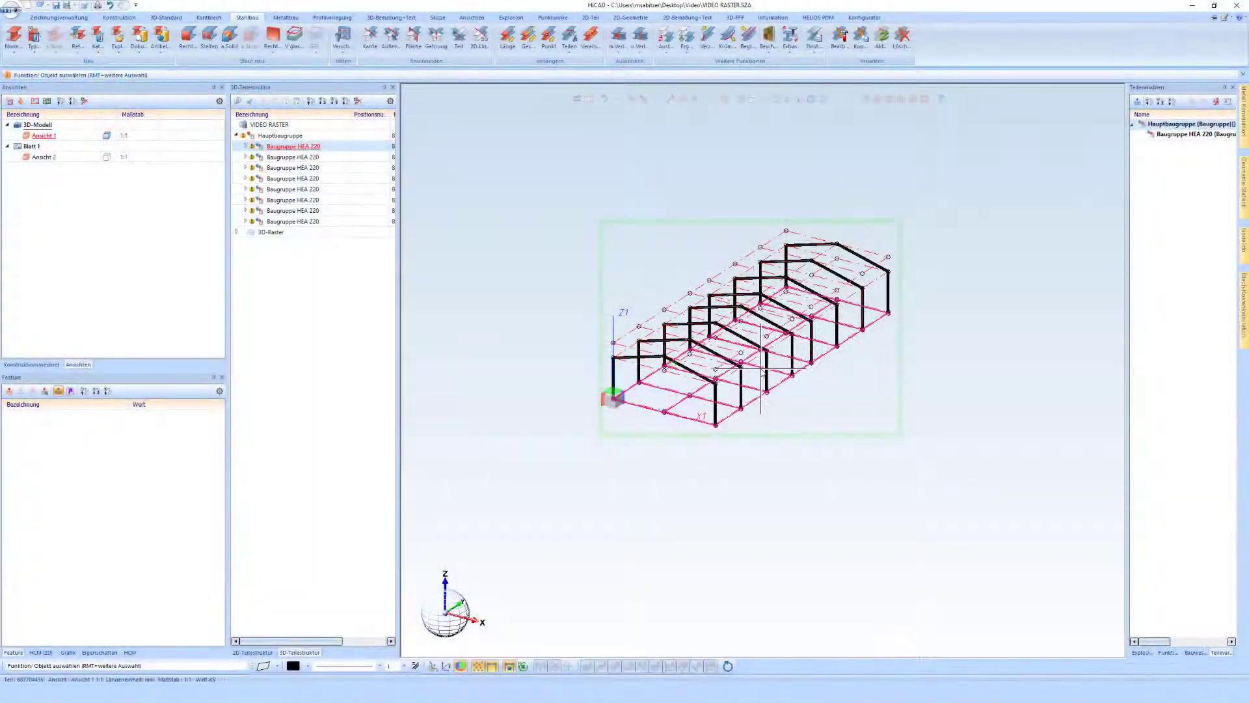
Scale the top view Ansicht 2 to 1:20 and start the drawing frame (Rahmen) command.
scroll(761, 367, up, 3)
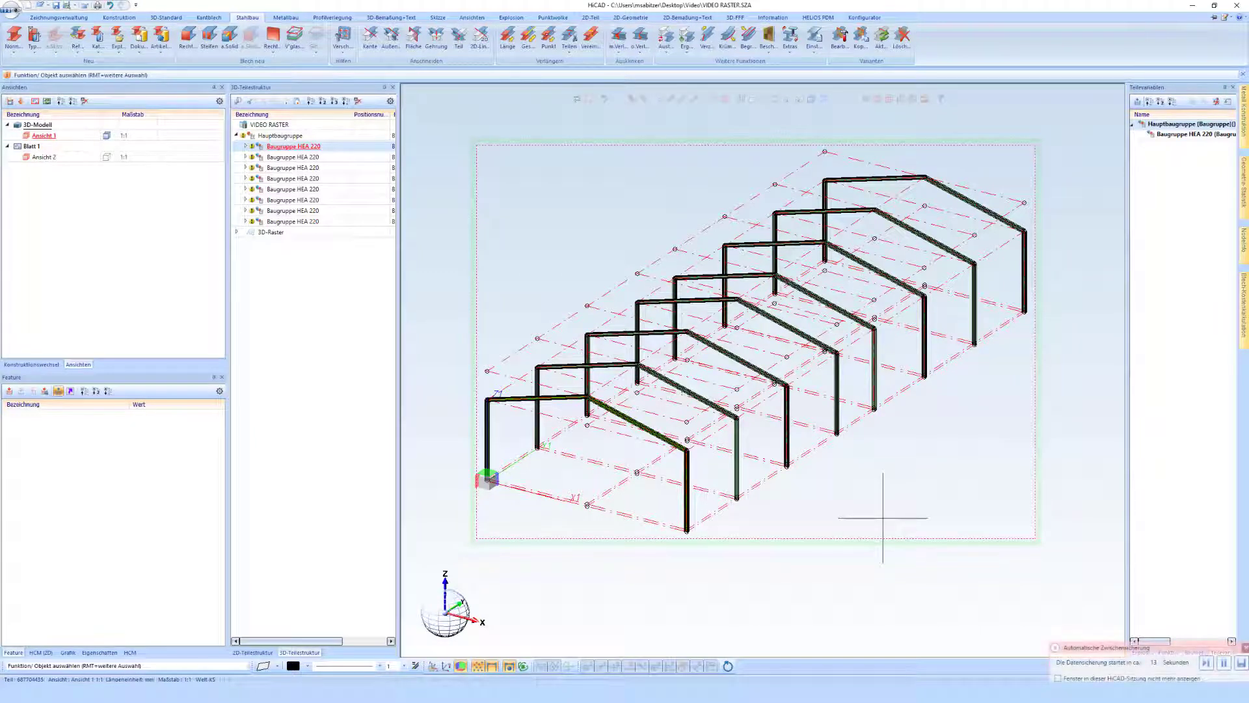
click(40, 159)
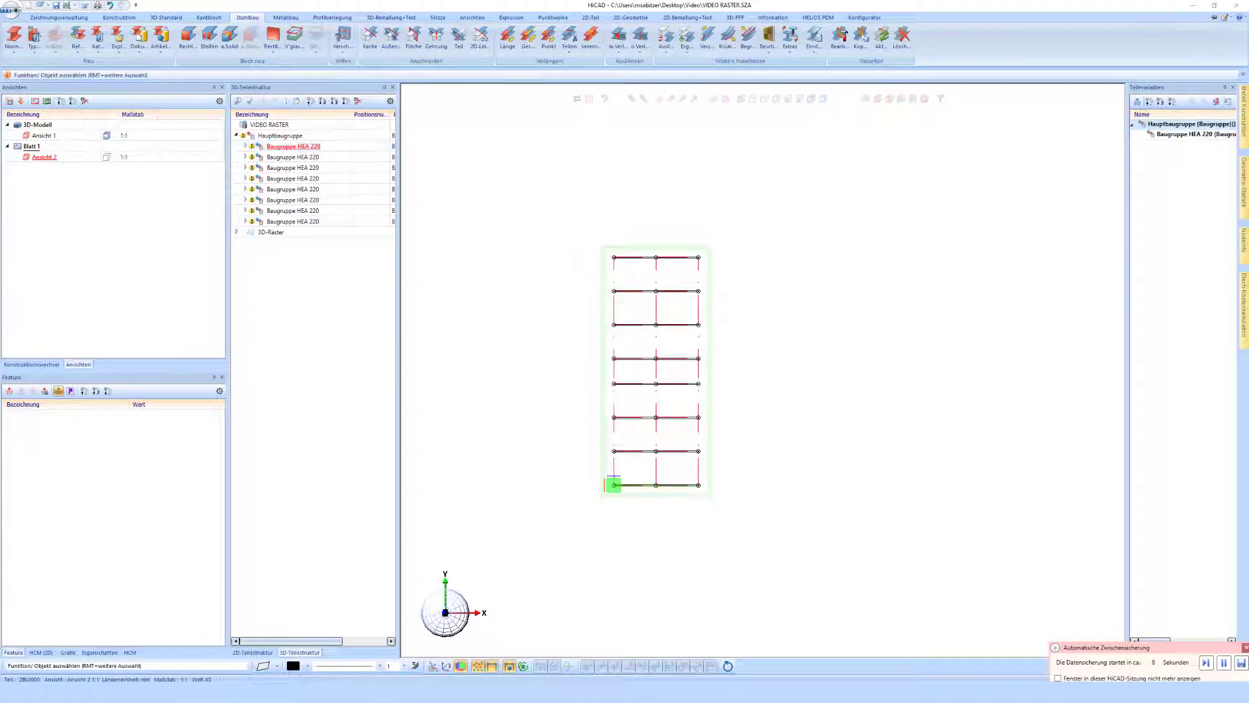
right_click(615, 335)
click(639, 630)
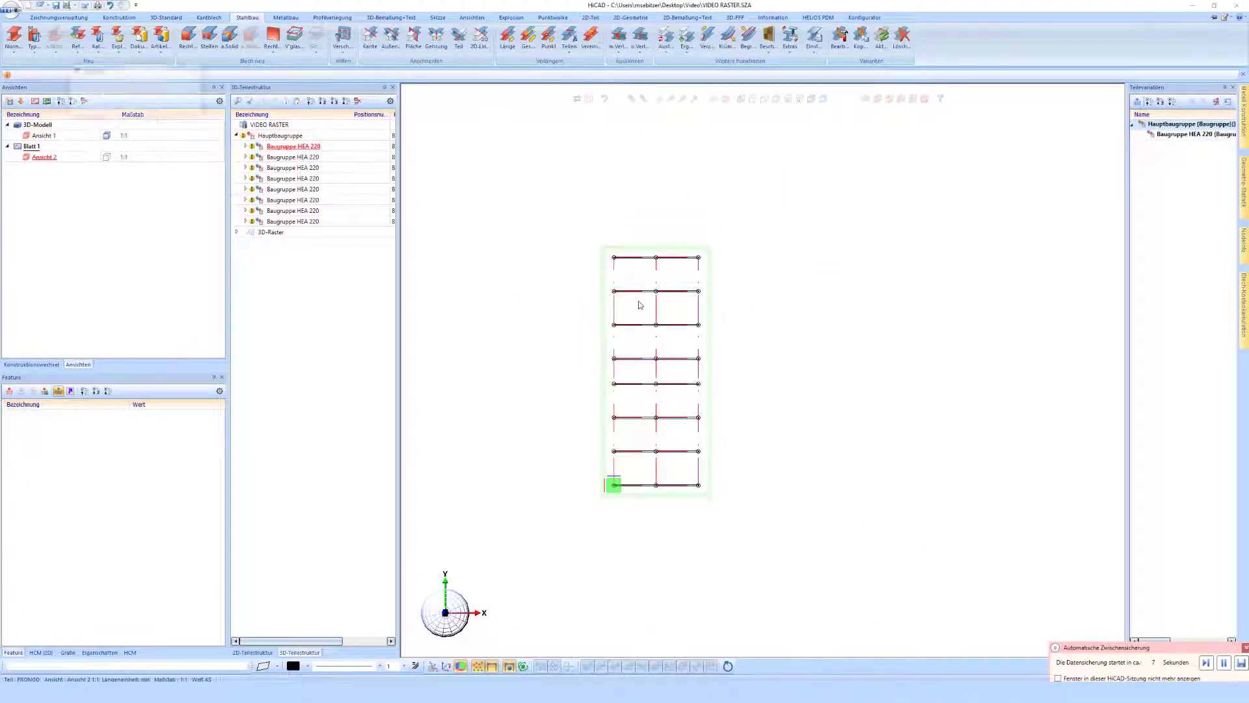
click(189, 93)
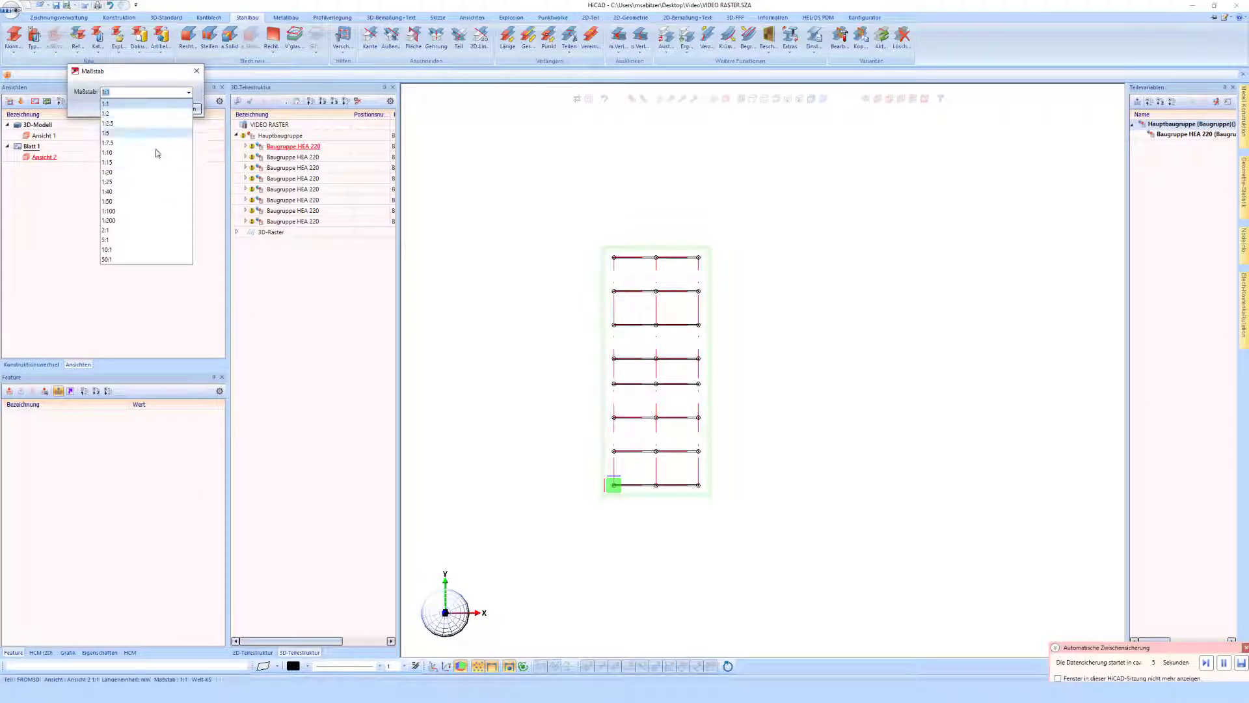
click(132, 124)
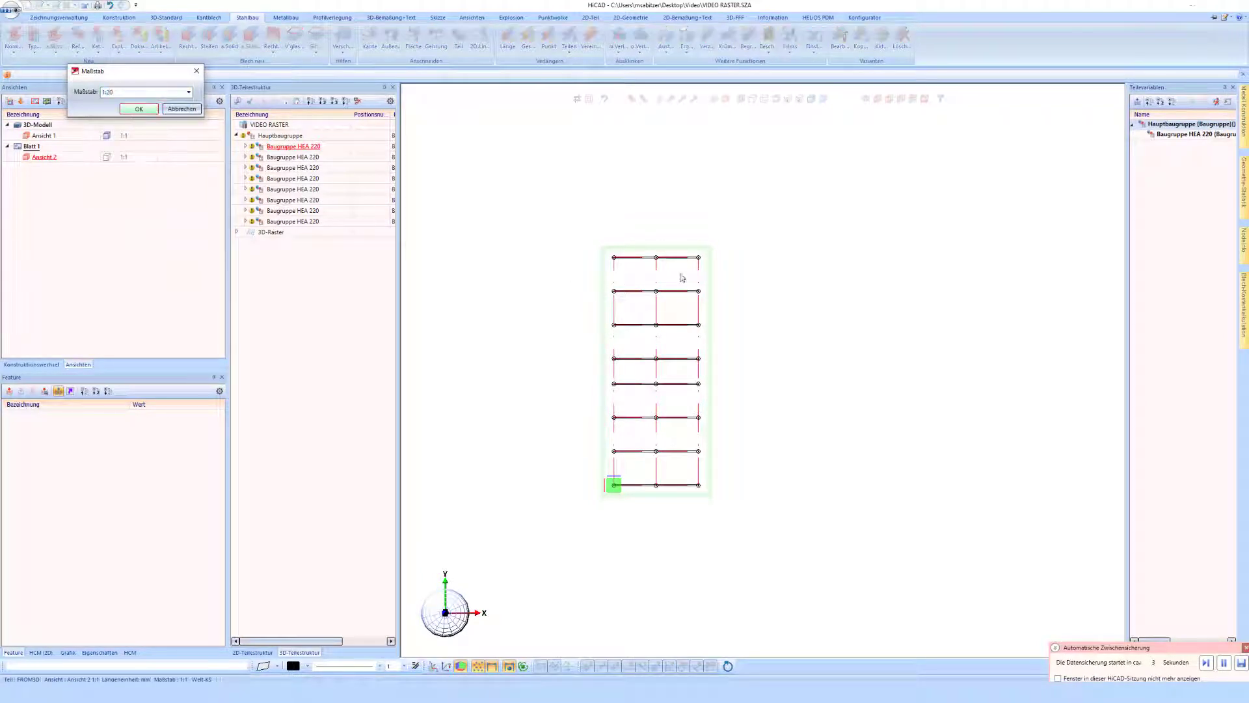
click(136, 109)
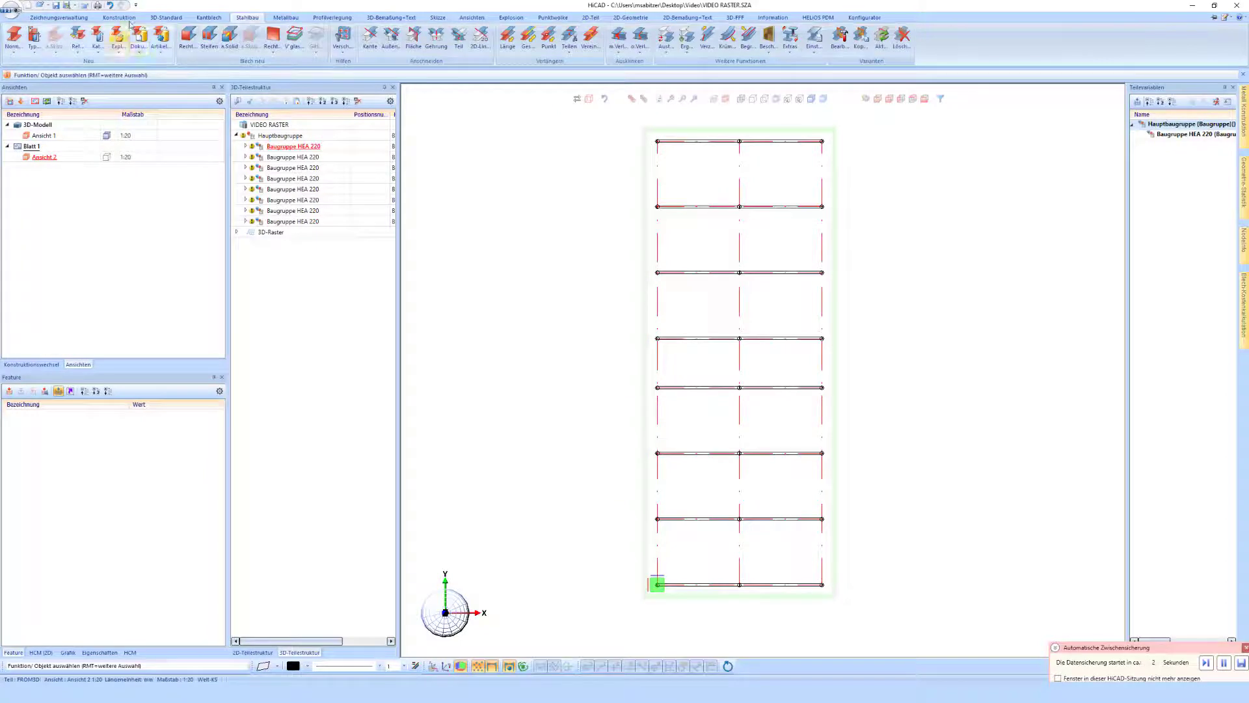
click(119, 18)
click(415, 38)
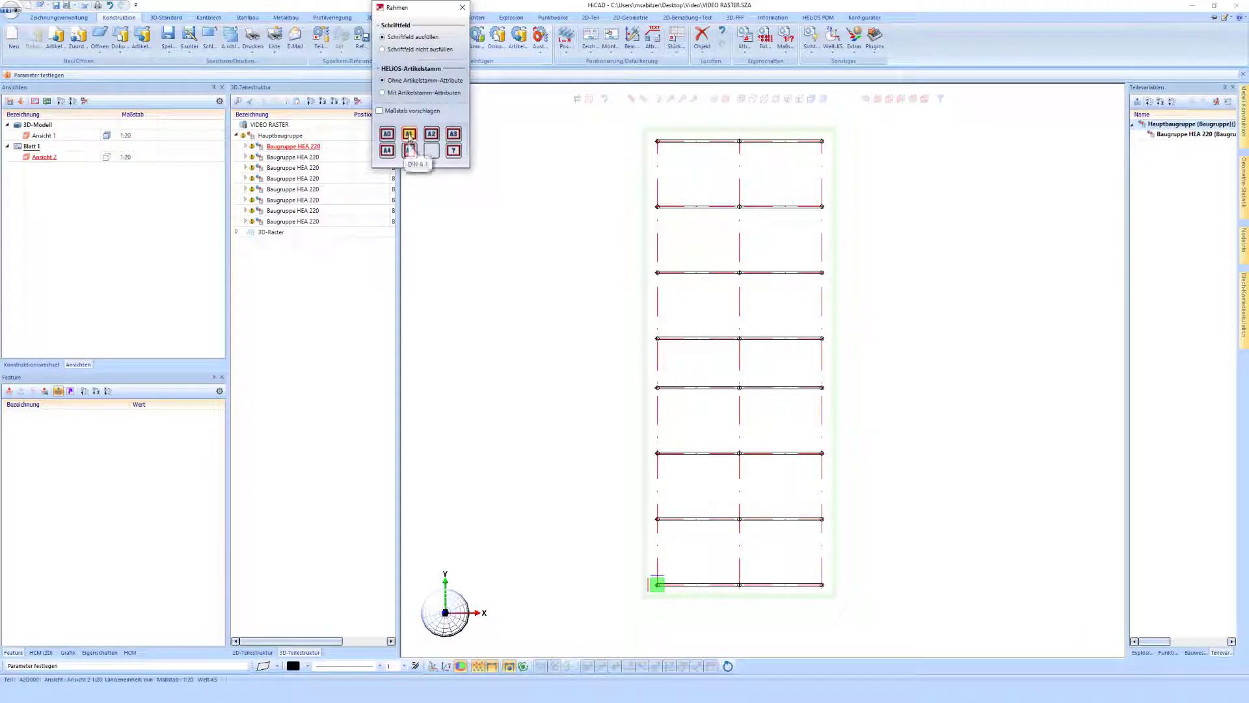
Place an A1 drawing frame with title block over the top view, dismissing the view context menu.
click(410, 134)
scroll(687, 310, down, 2)
scroll(711, 315, up, 2)
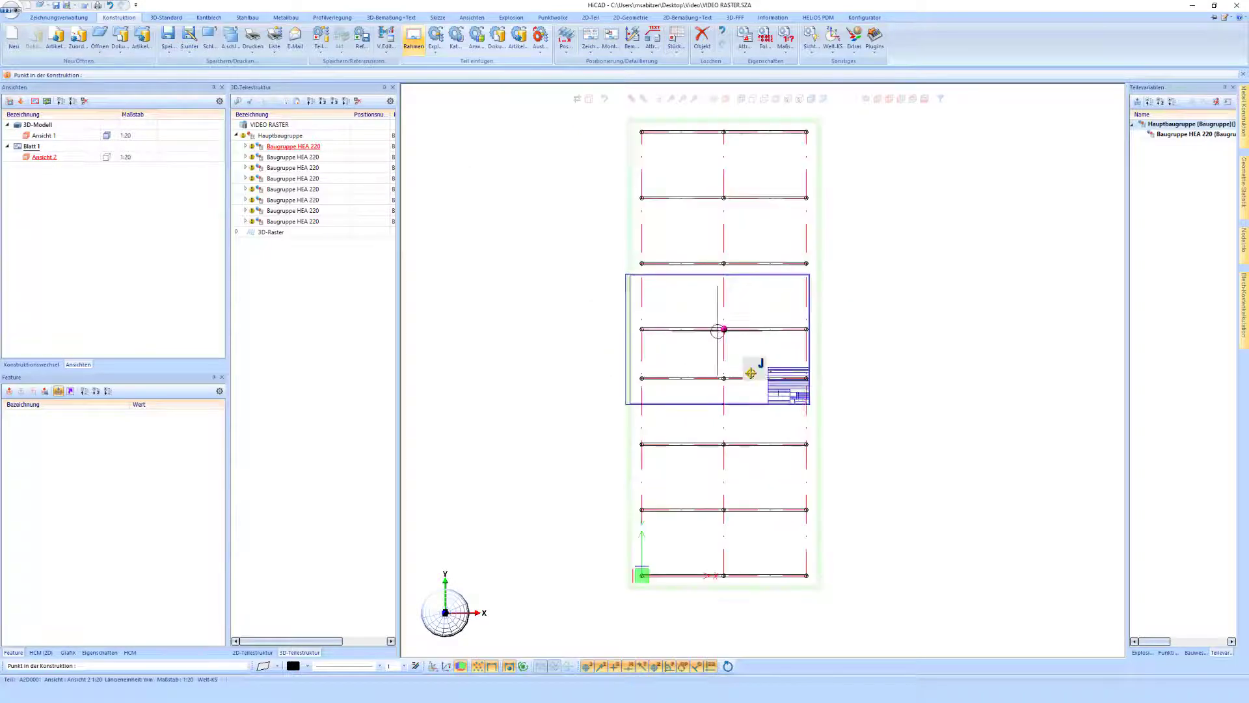
click(724, 330)
scroll(771, 298, up, 2)
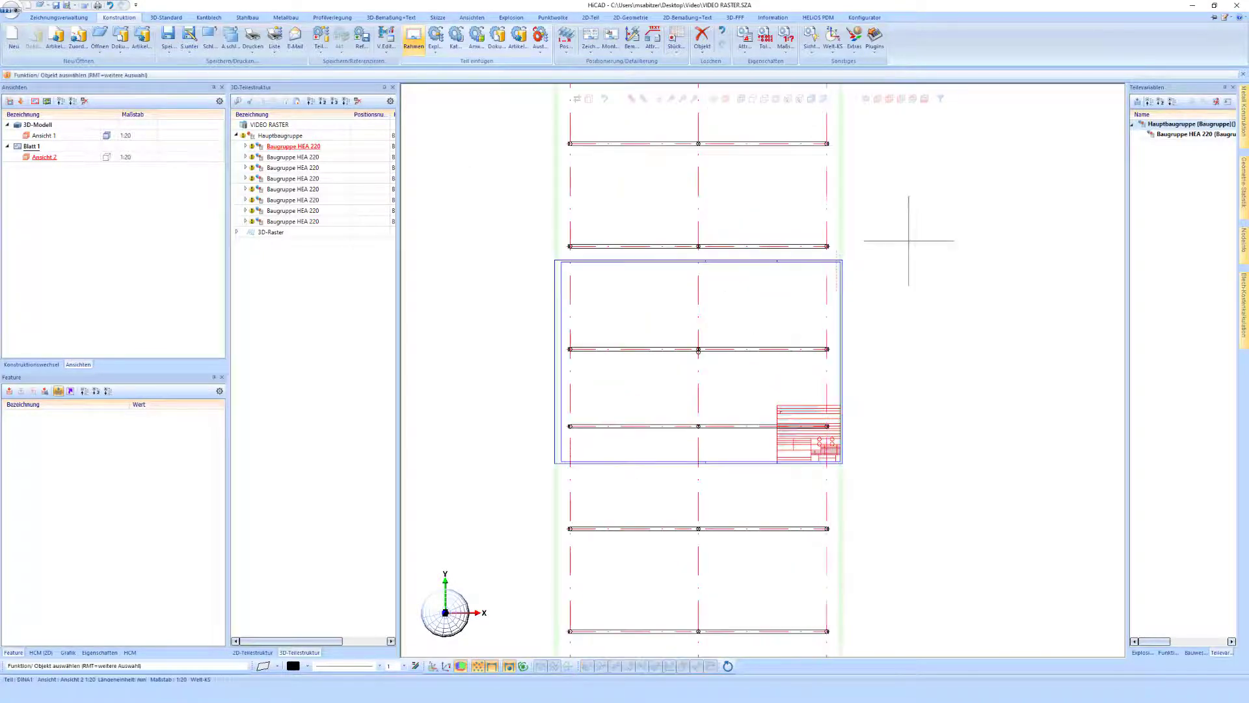
right_click(974, 240)
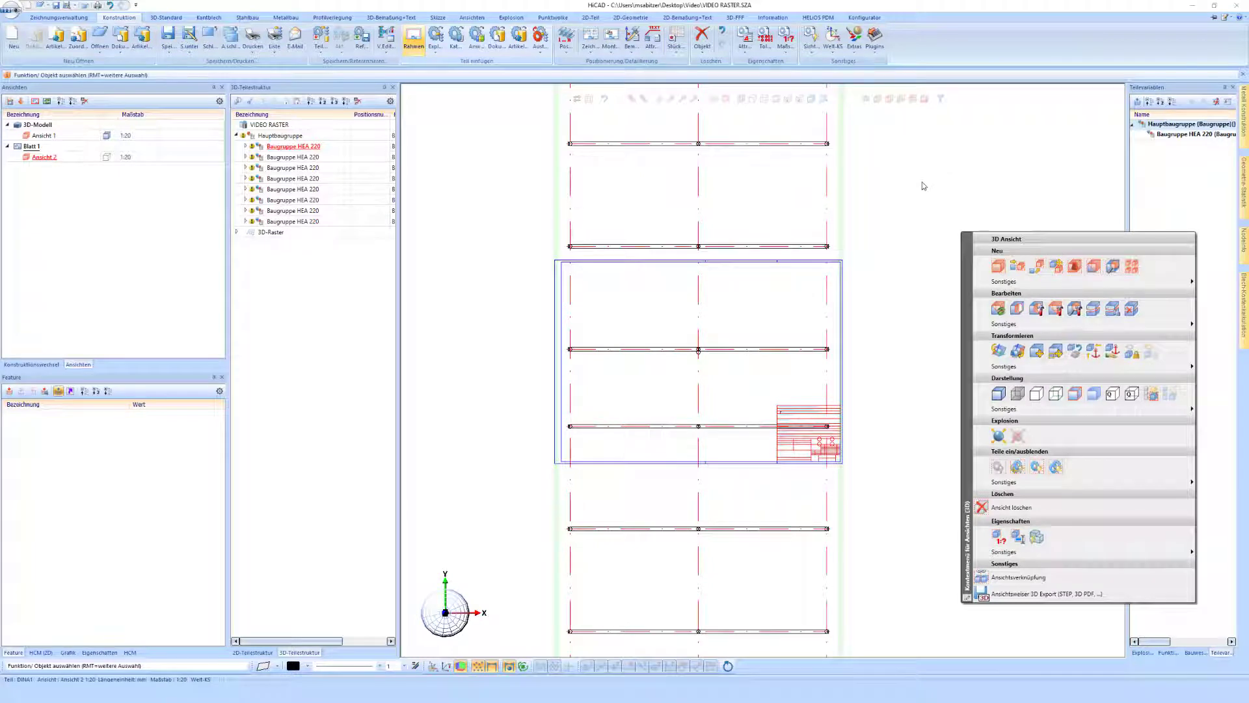
click(923, 186)
scroll(862, 192, down, 2)
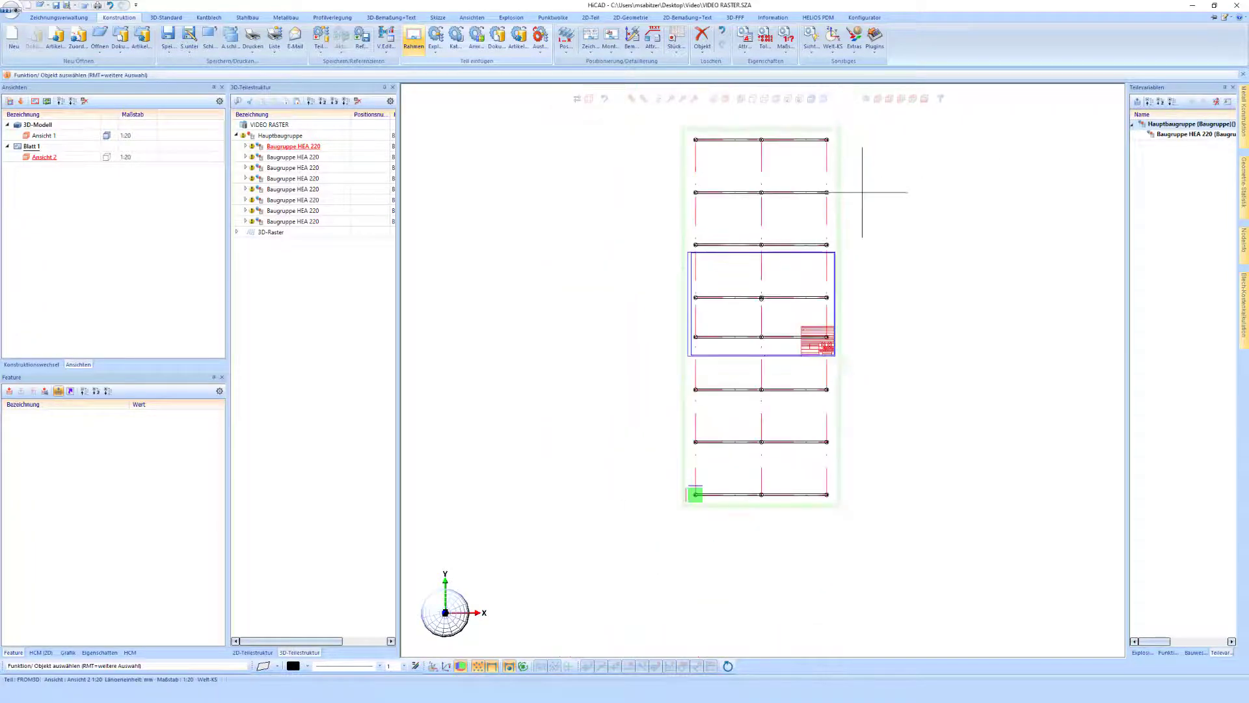
scroll(823, 497, up, 2)
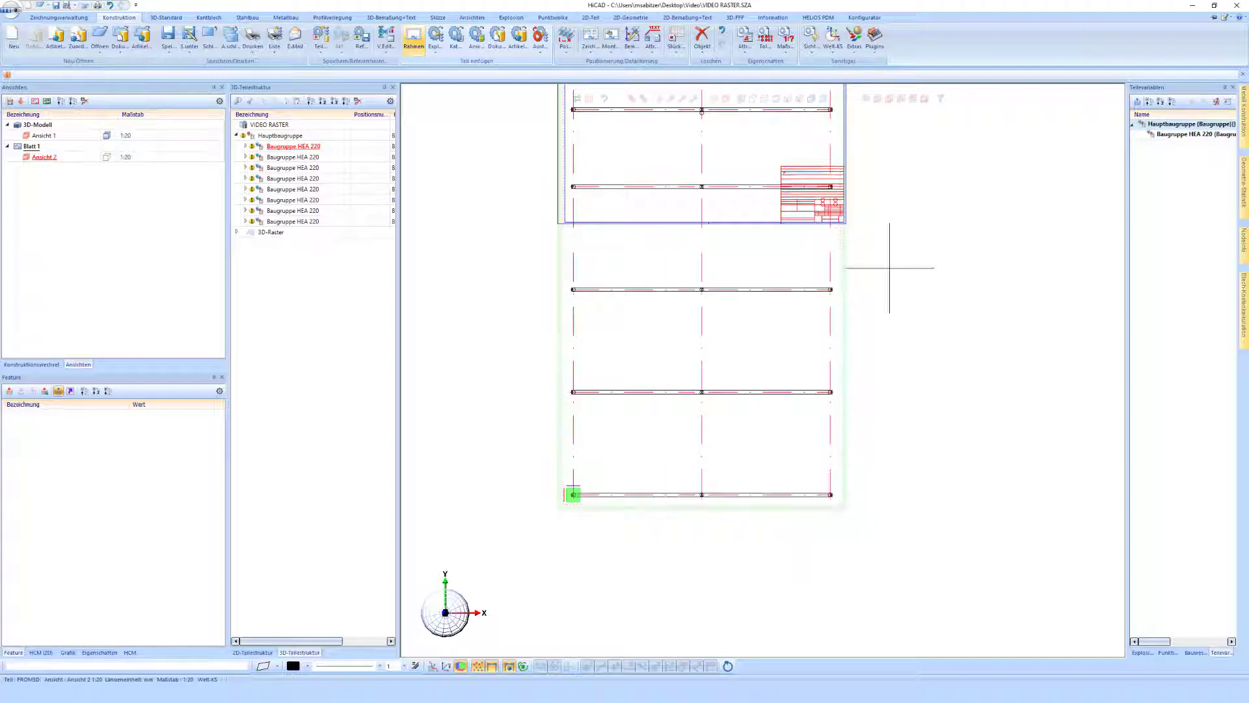
Define a local coordinate system at the lower-right beam end and lay its XY plane on screen.
click(715, 99)
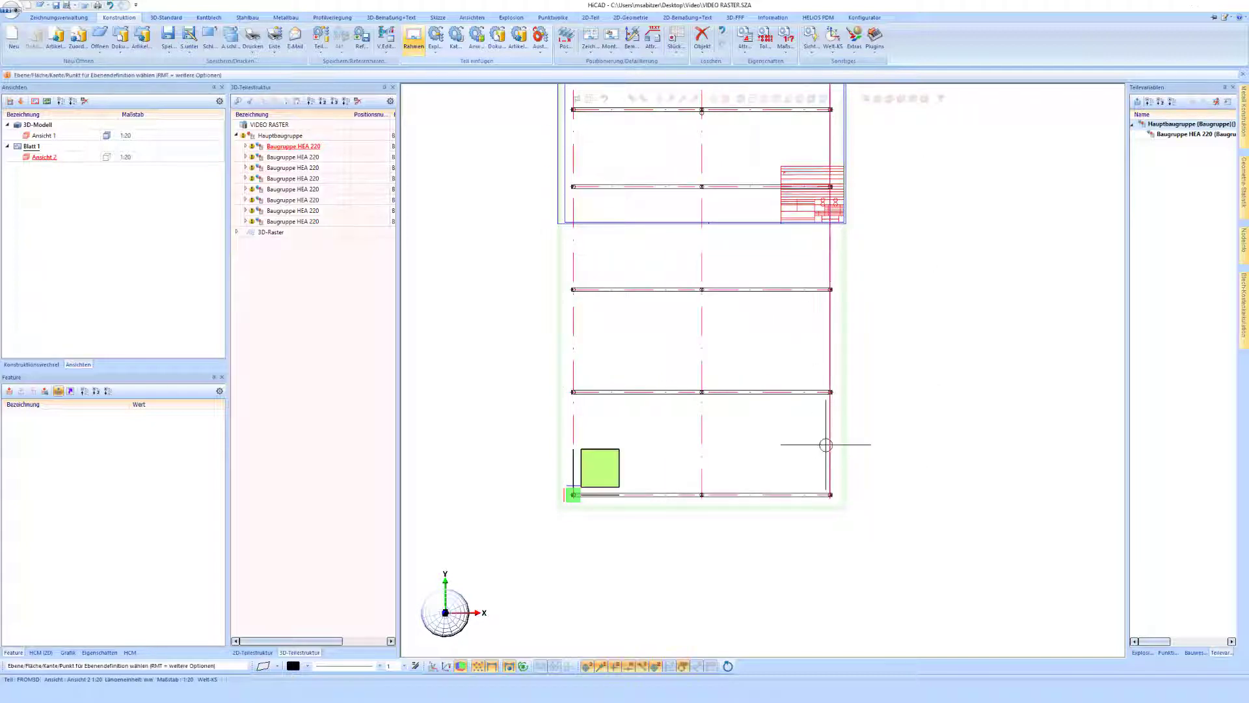
click(824, 463)
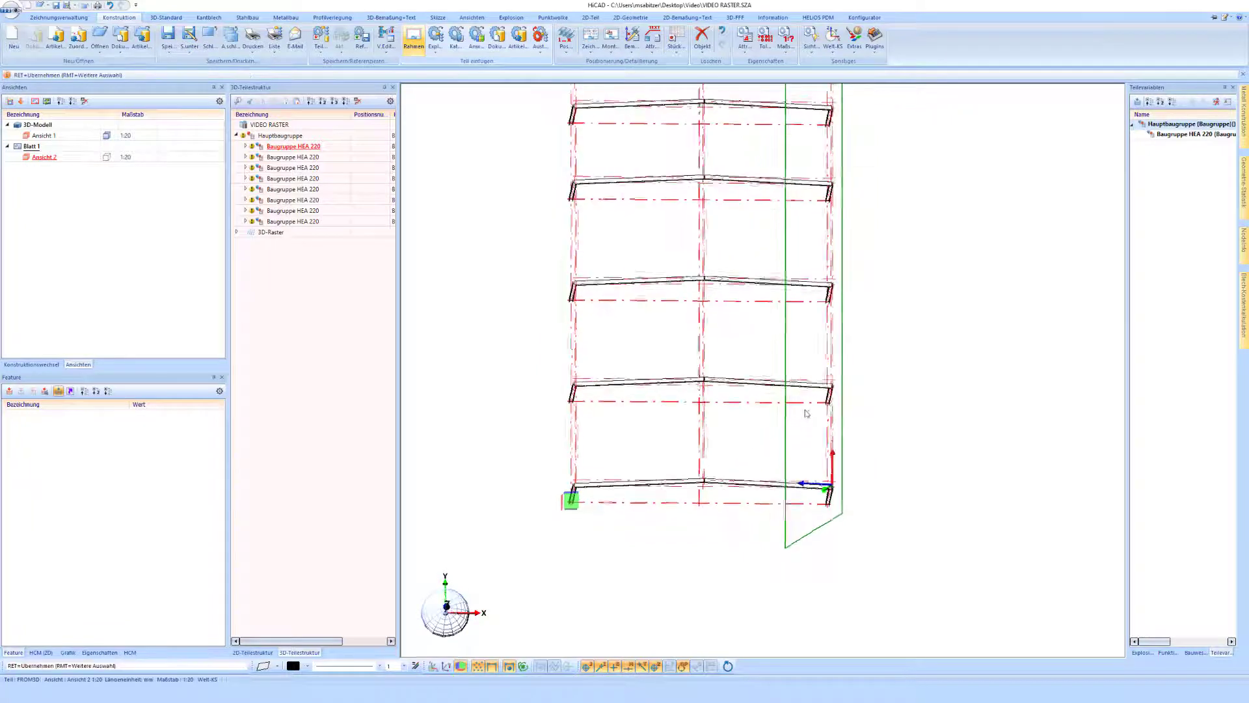
middle_drag(799, 451, 807, 416)
scroll(800, 380, up, 3)
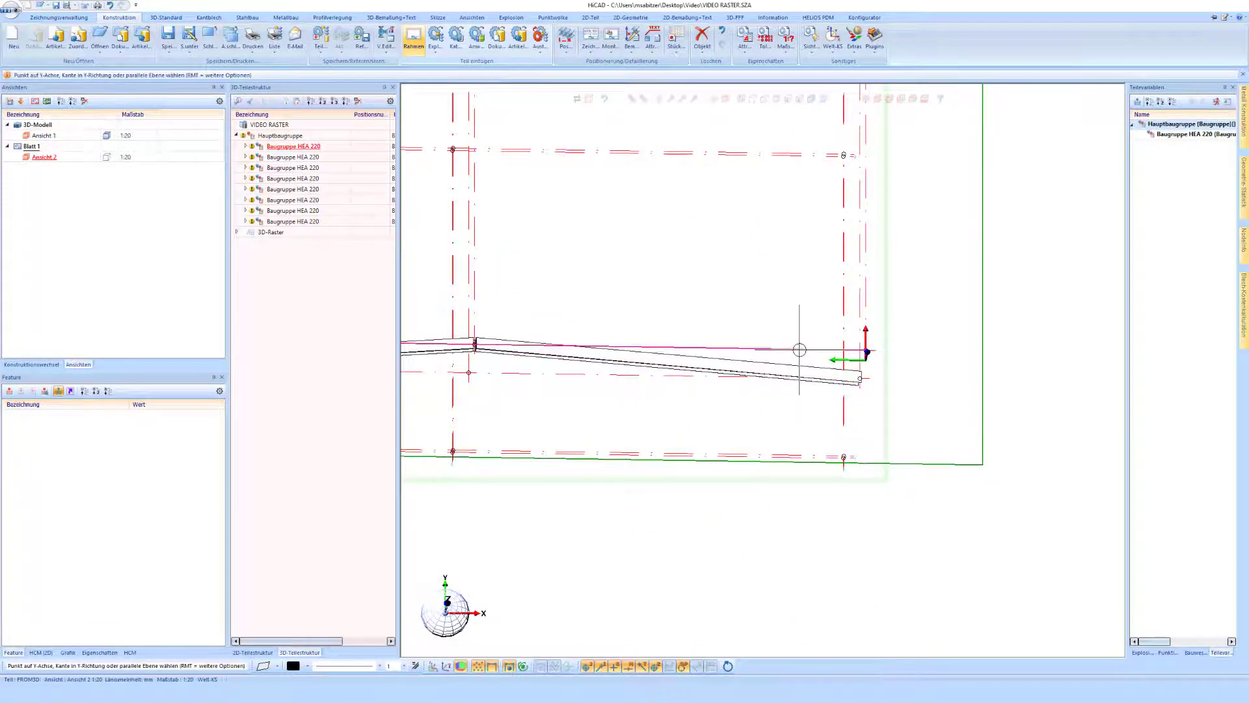
click(839, 358)
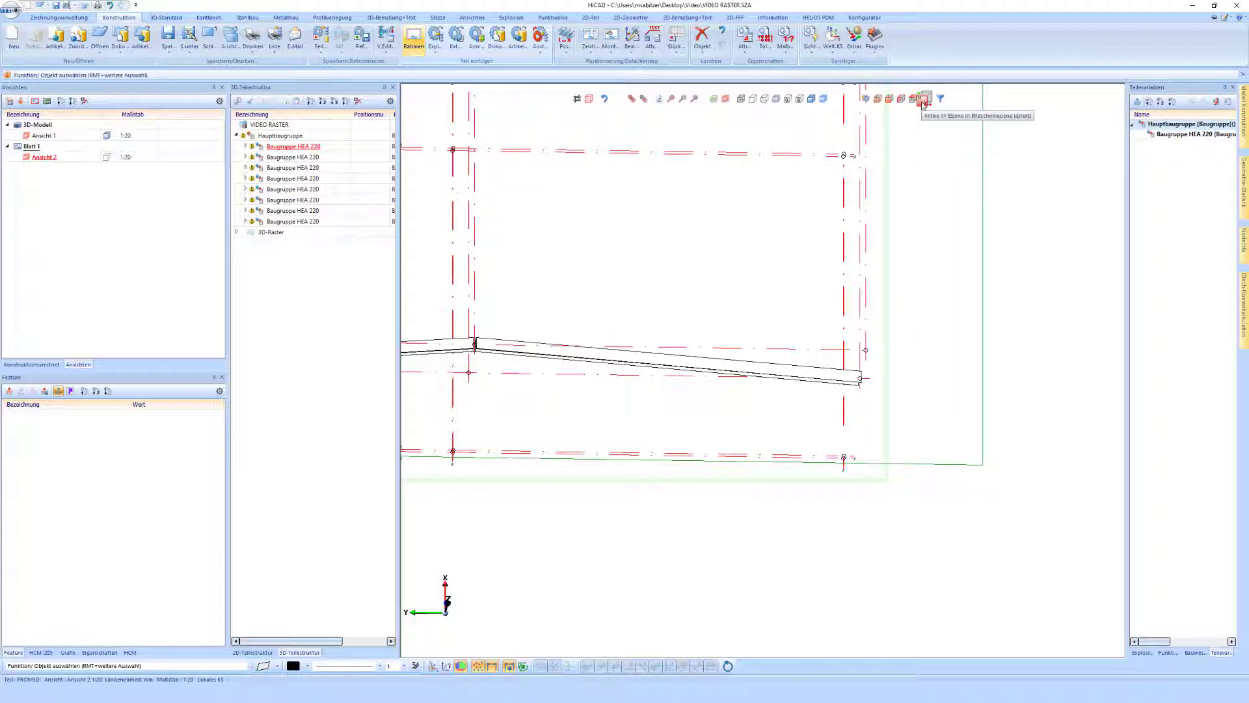
click(923, 104)
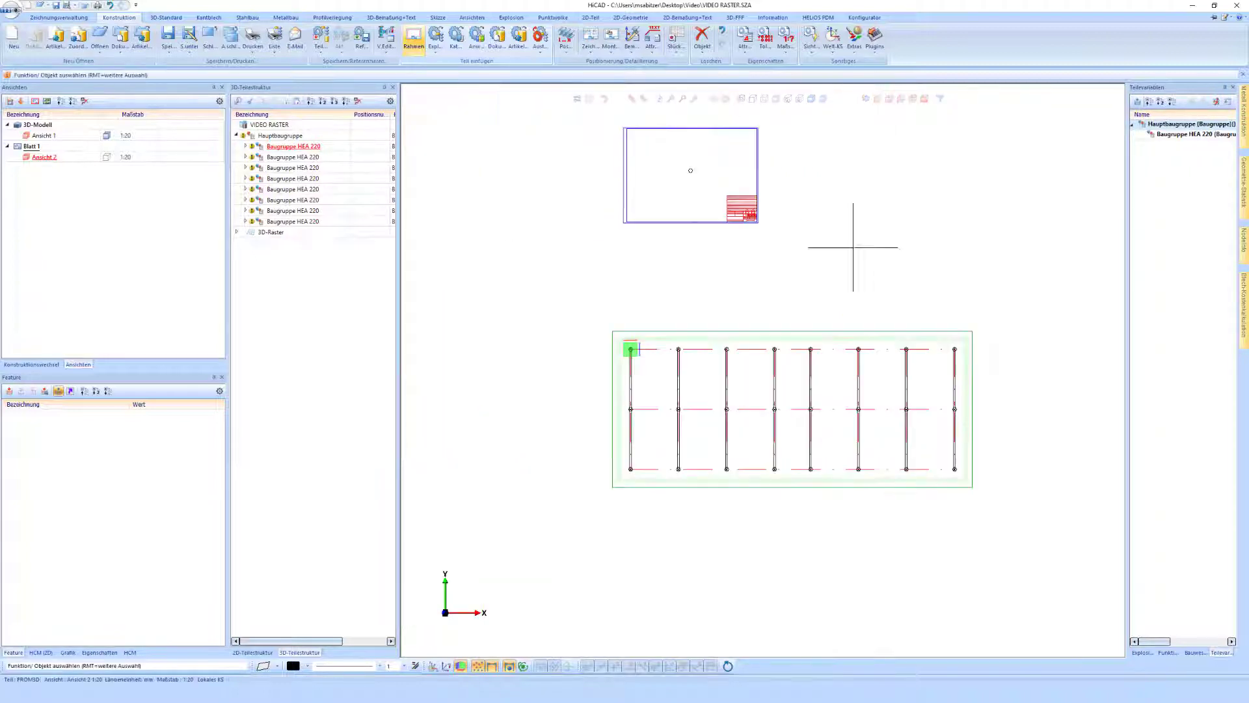
Rescale the top view to 1:40 and reposition it on Sheet 1.
right_click(689, 341)
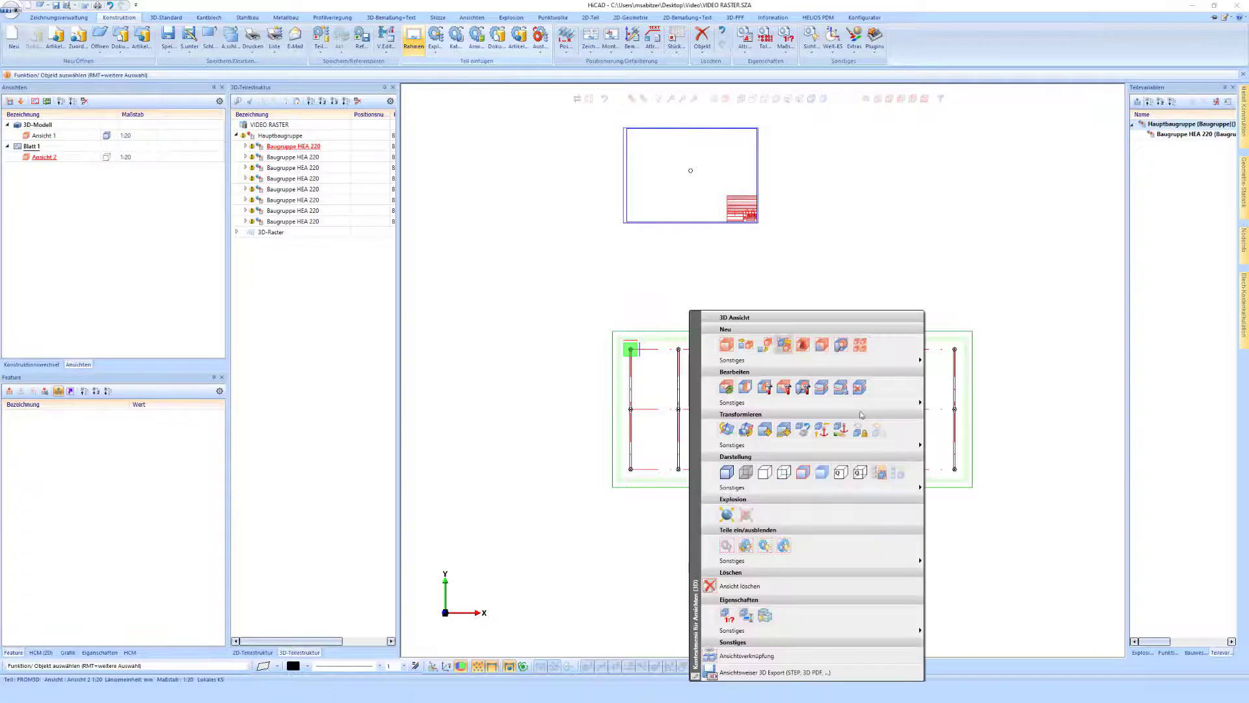
click(729, 614)
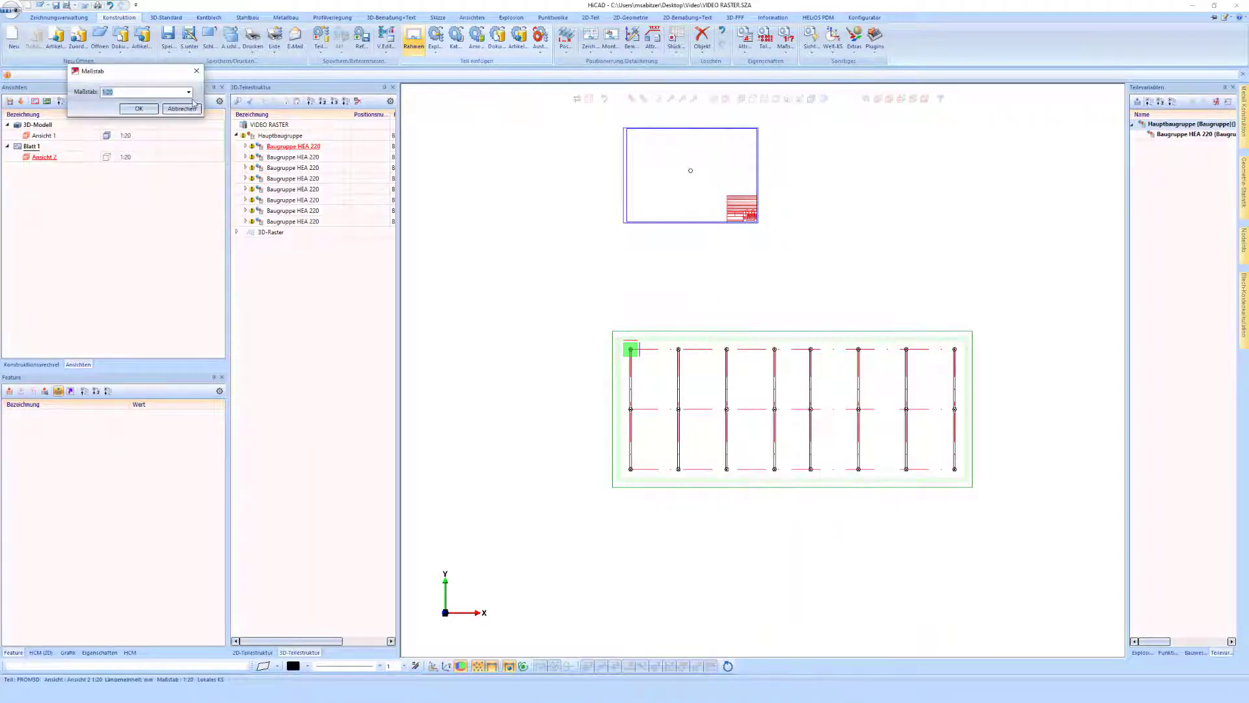
click(188, 92)
click(125, 169)
click(138, 110)
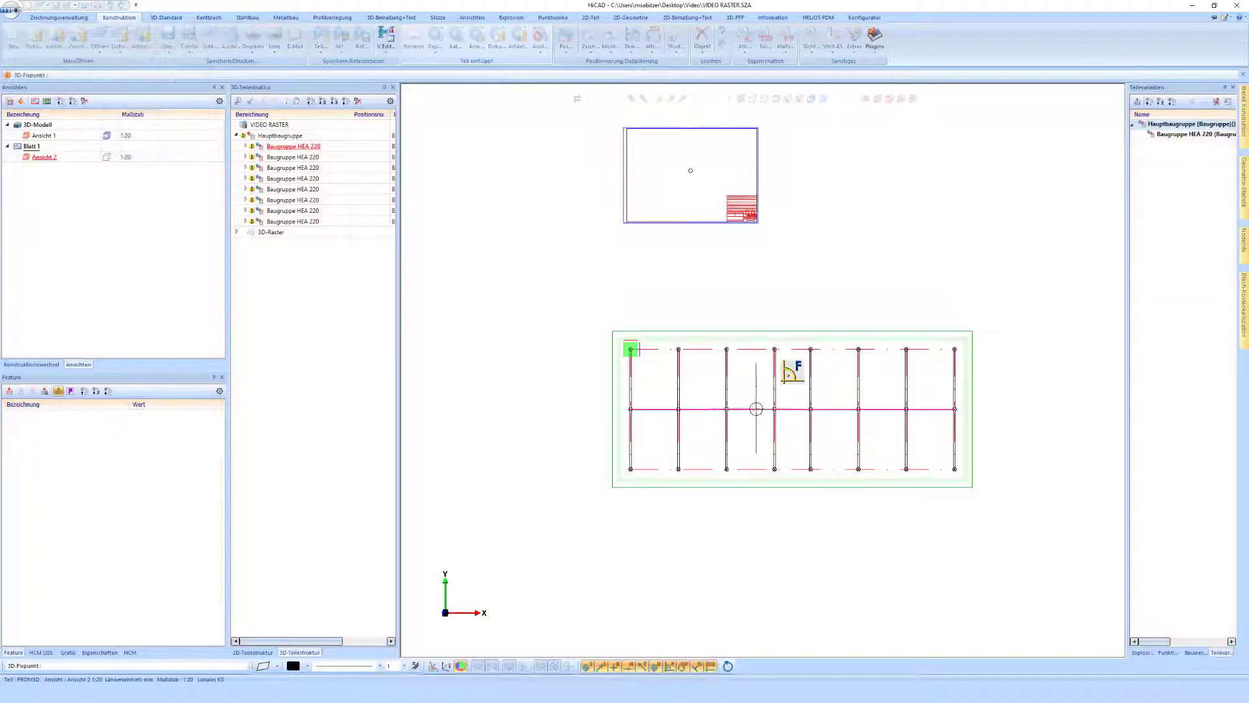
click(733, 378)
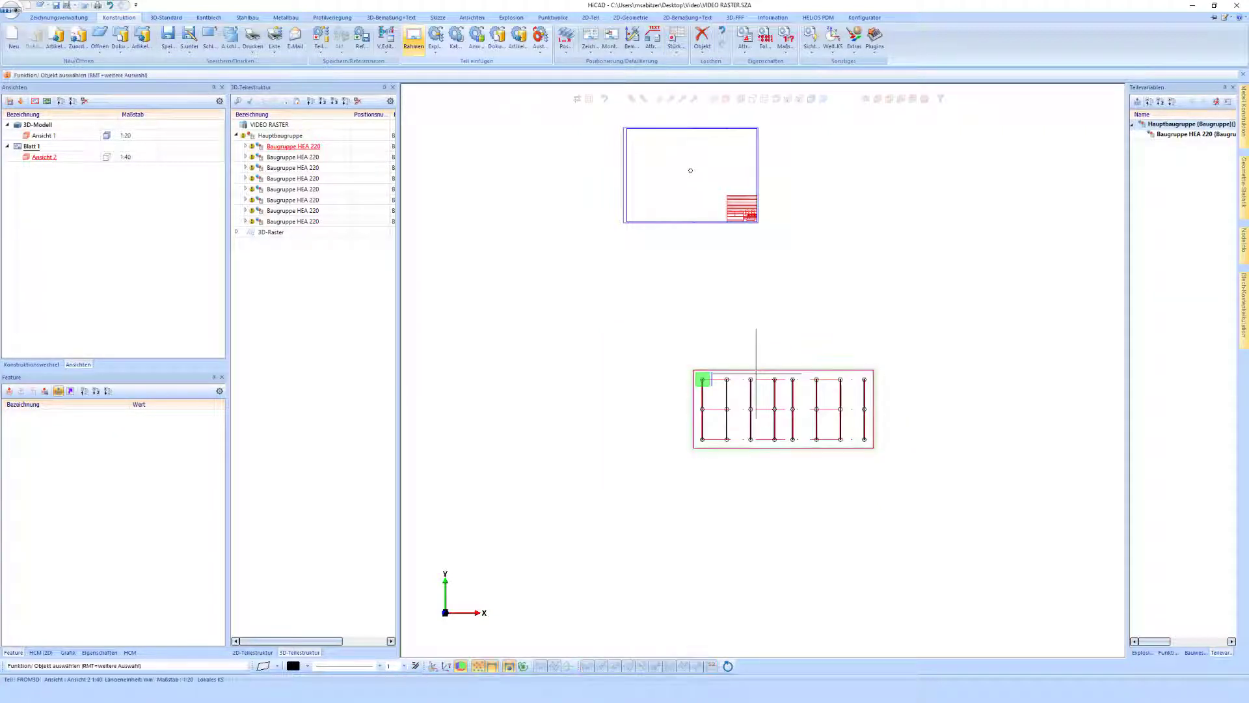
click(864, 413)
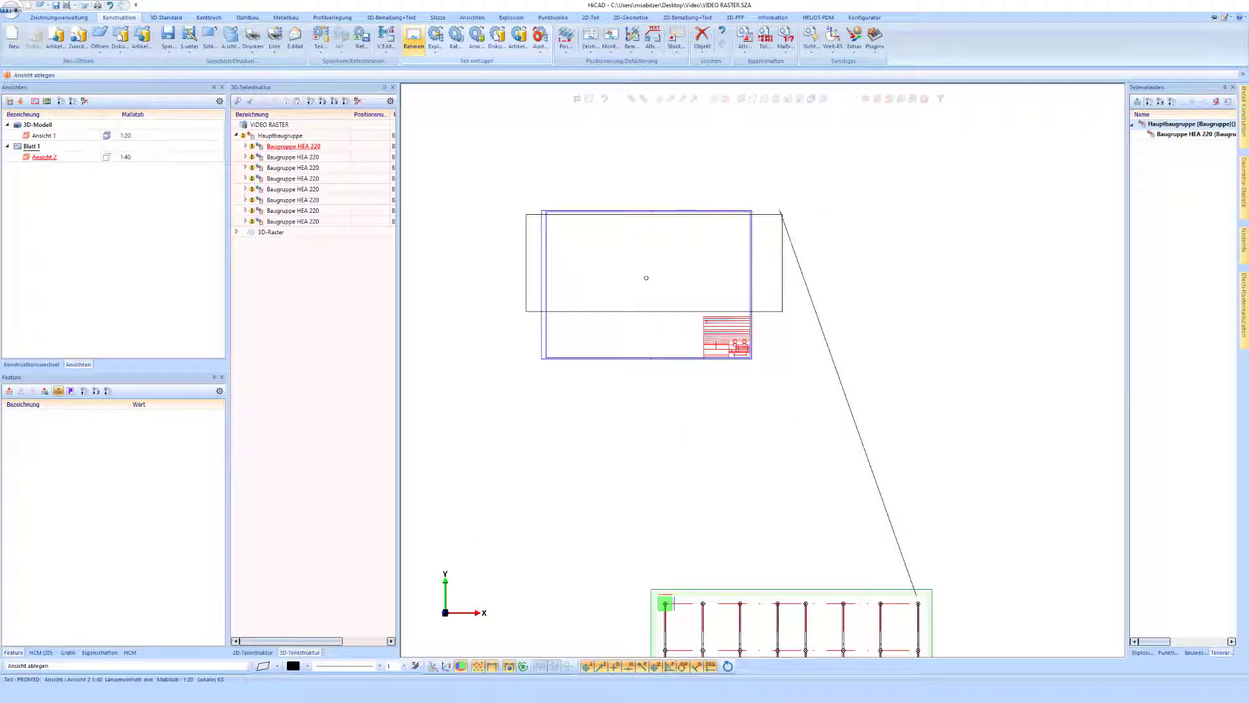
click(778, 215)
Redefine the drawing frame around the view and switch to world coordinates.
scroll(652, 217, up, 2)
scroll(652, 217, down, 1)
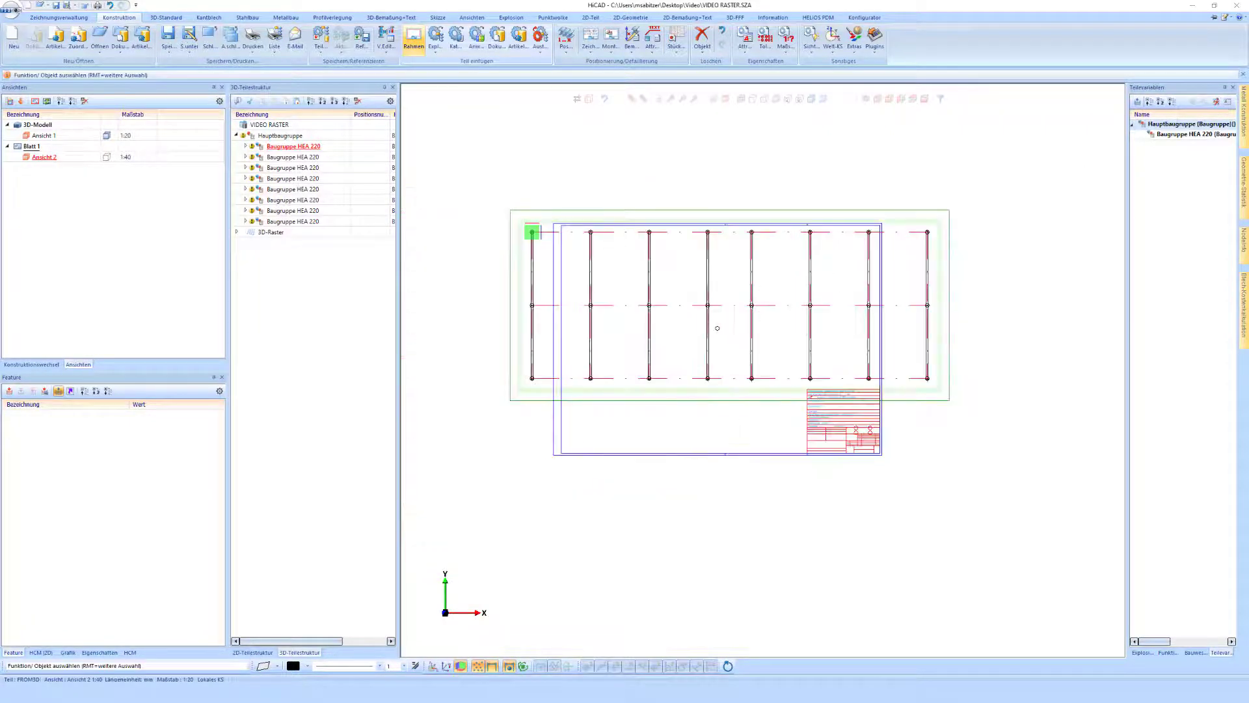
right_click(838, 460)
click(933, 619)
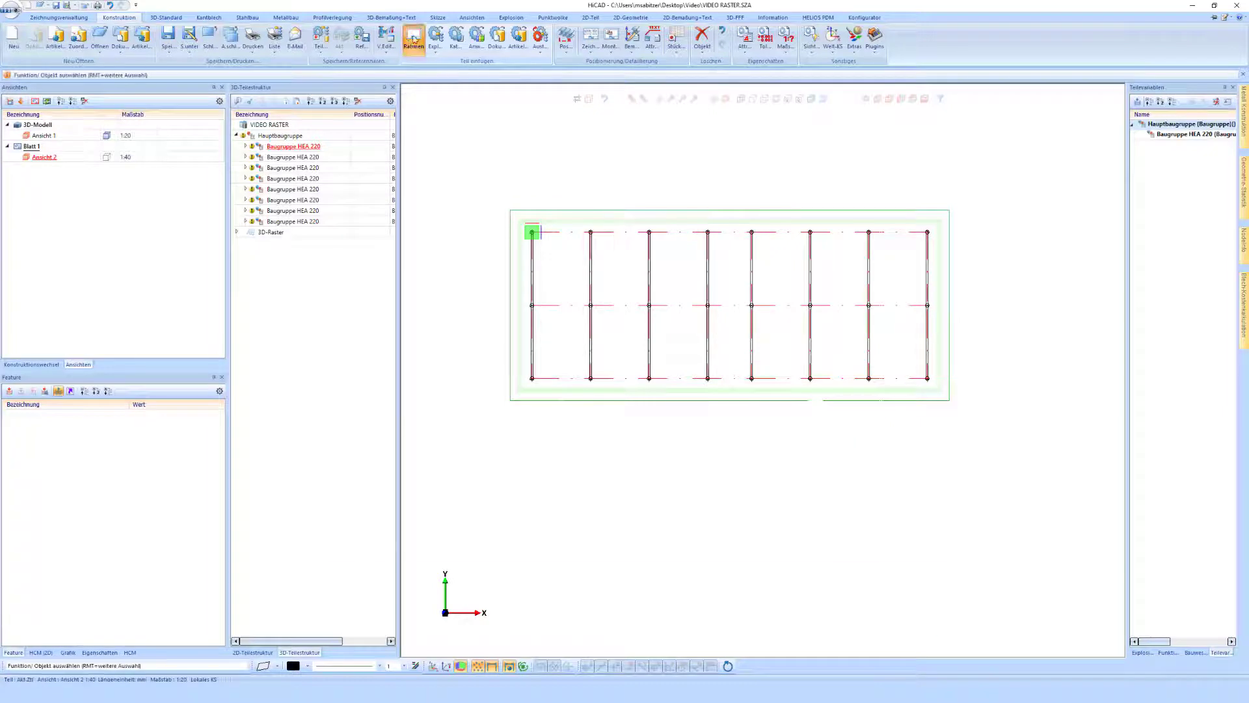
click(467, 177)
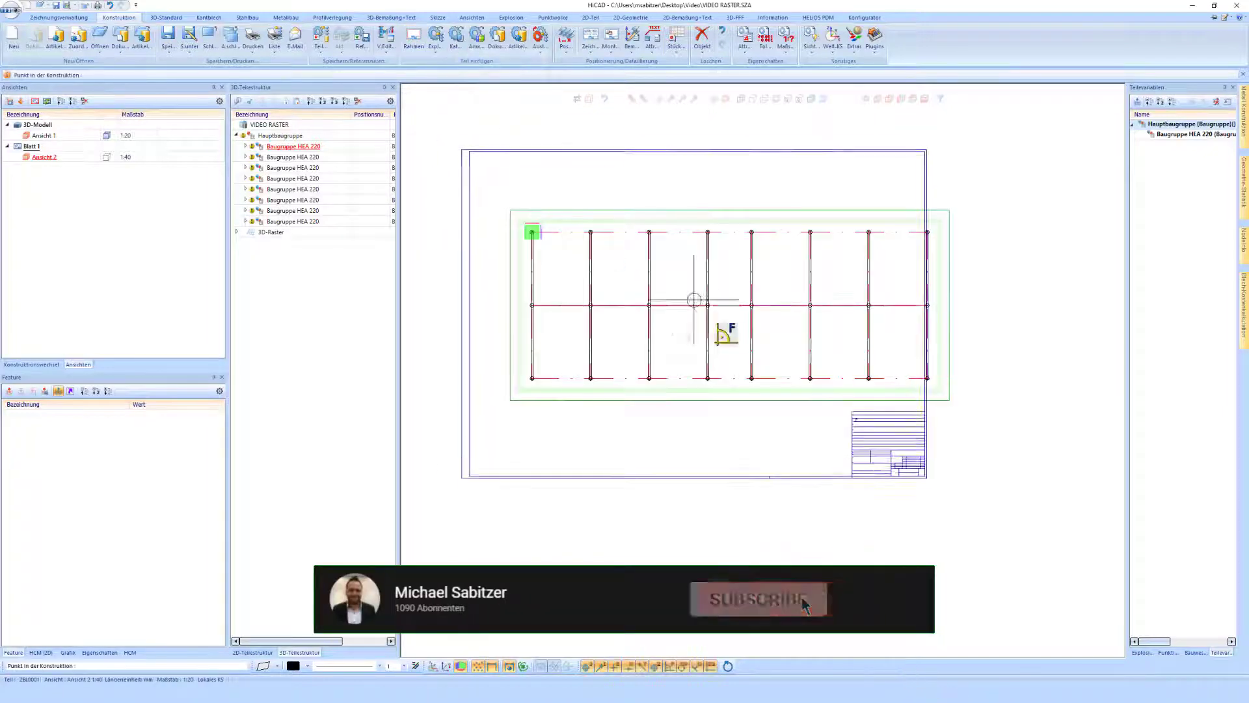
click(730, 308)
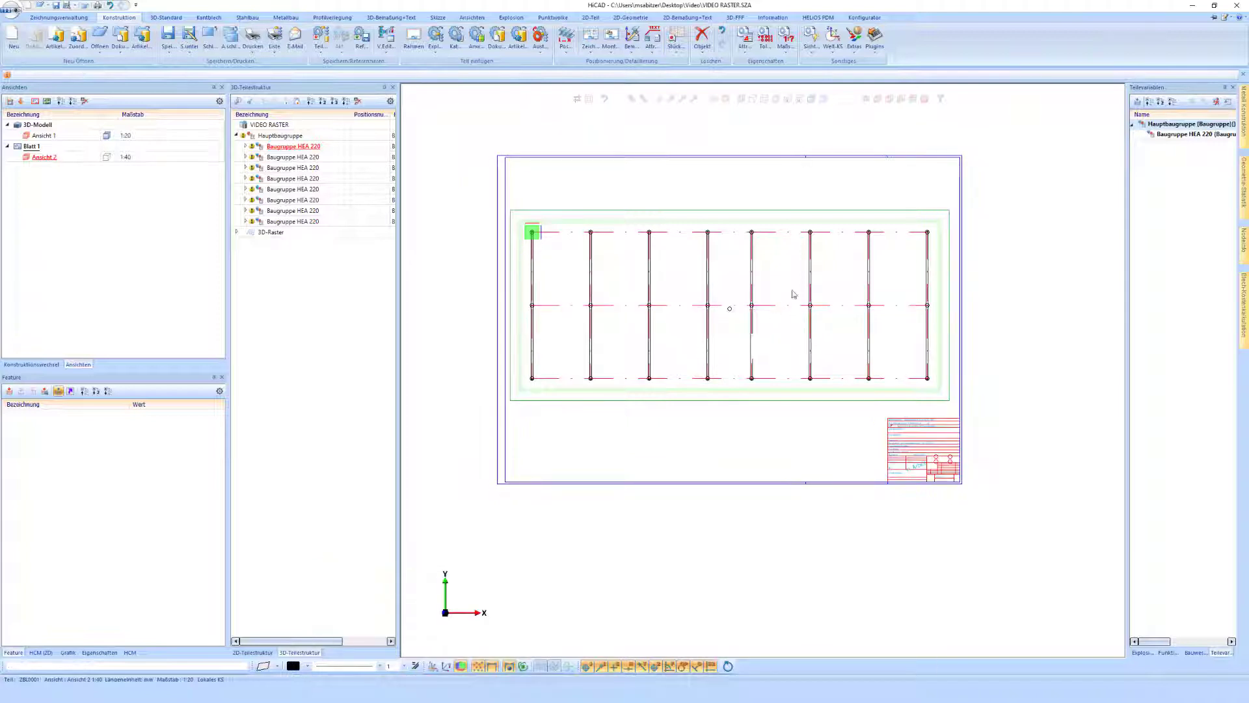
right_click(732, 208)
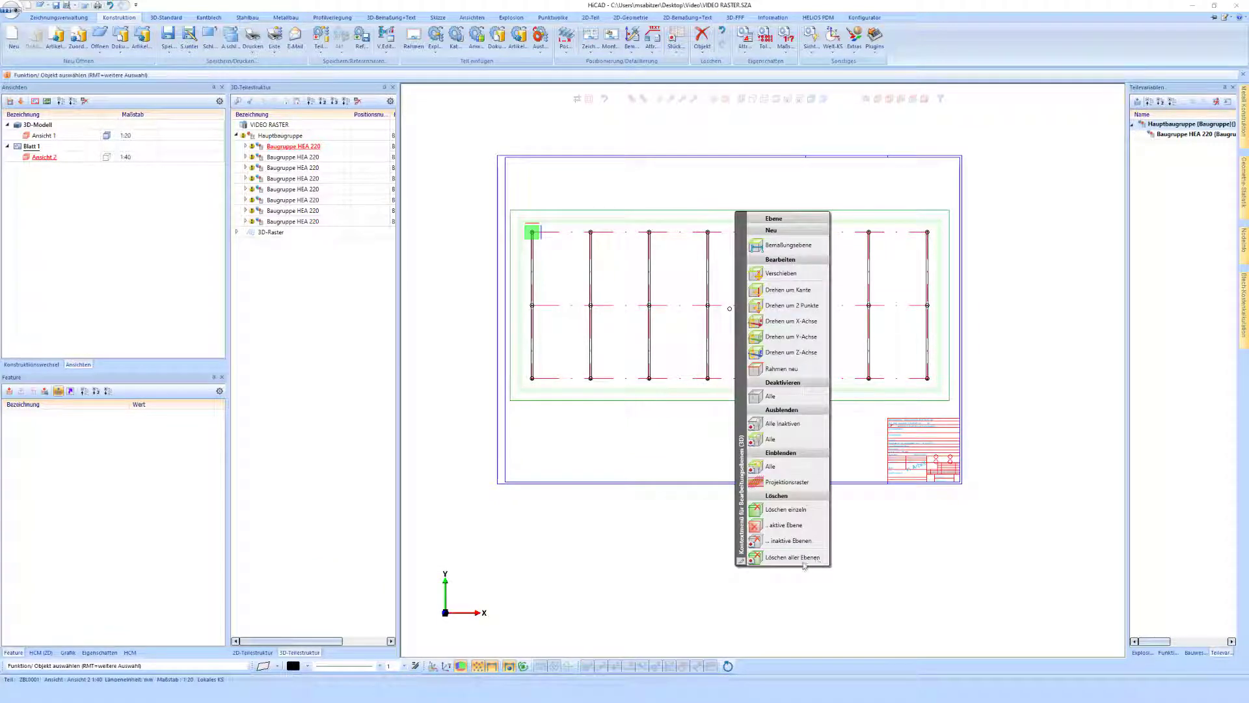
click(800, 557)
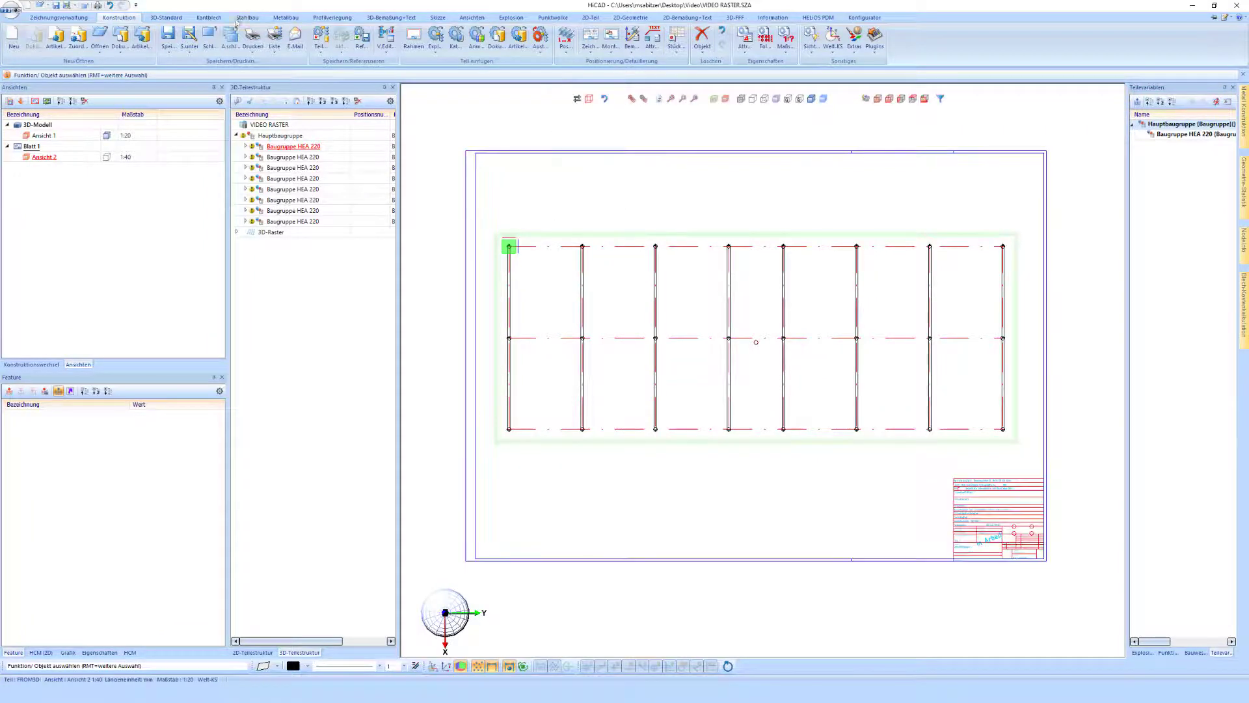
Create grid axis labels with text boxes left and top and view-frame margins of 10.
click(241, 18)
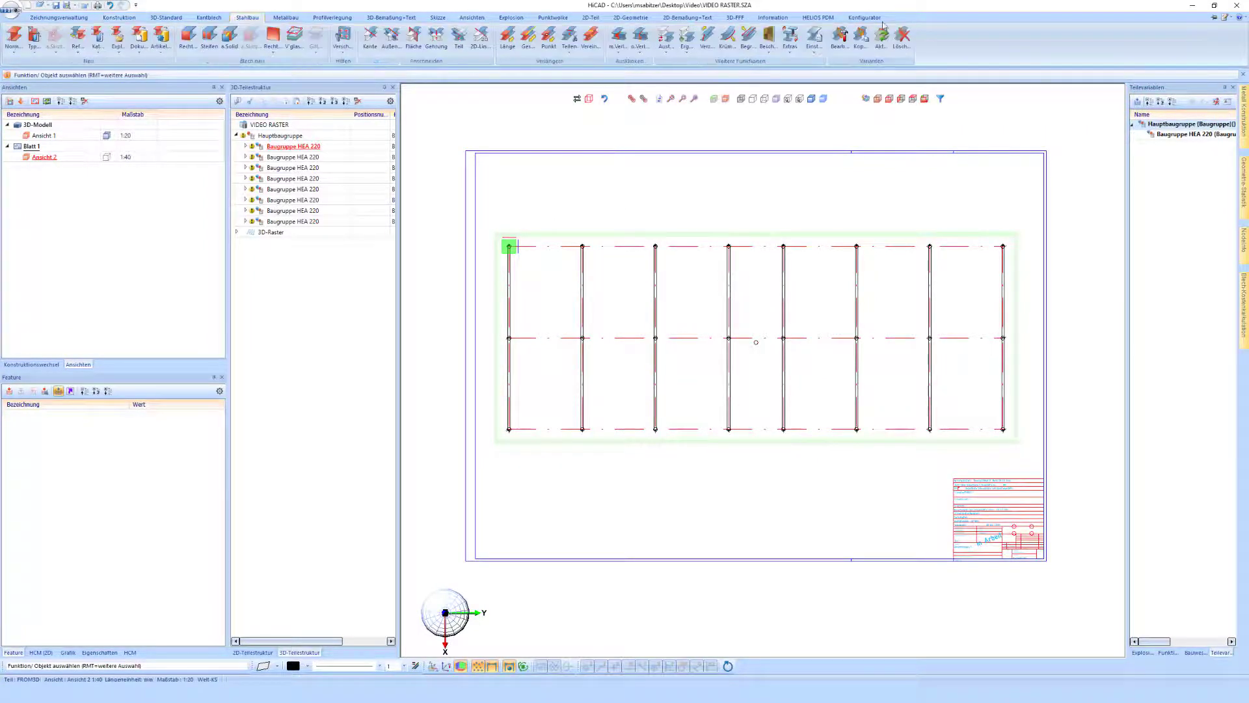
click(814, 42)
mouse_move(845, 180)
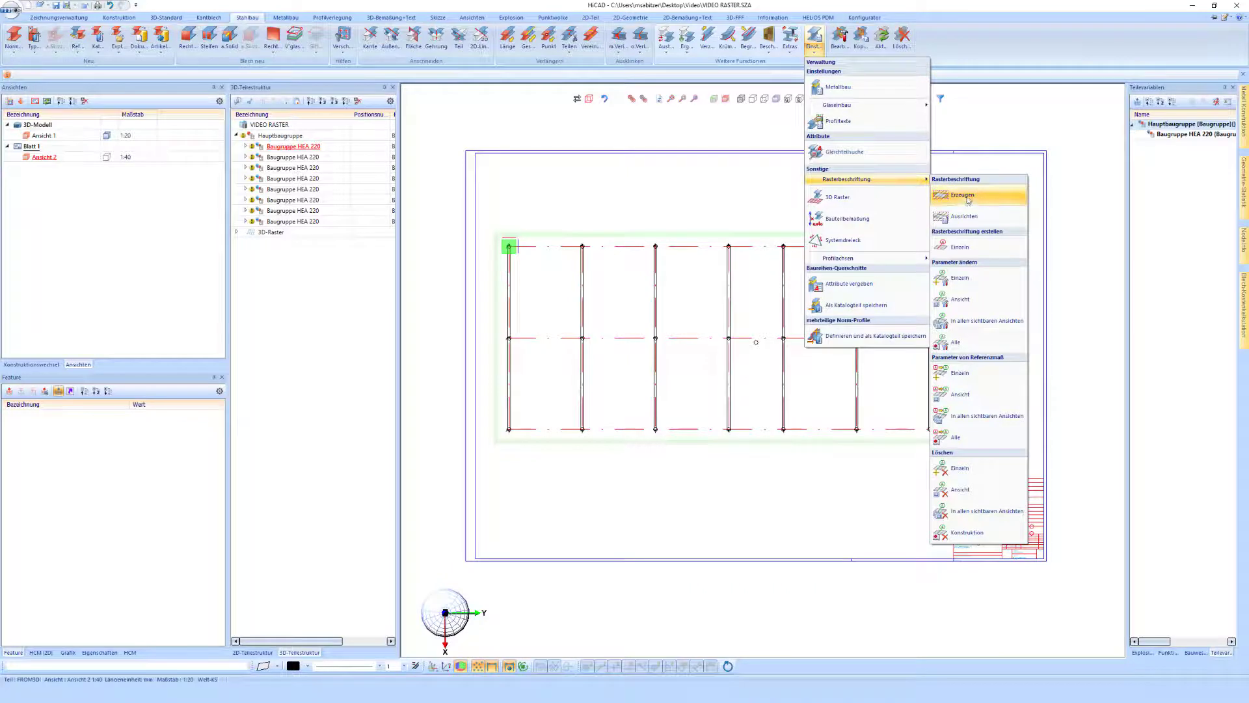
click(968, 197)
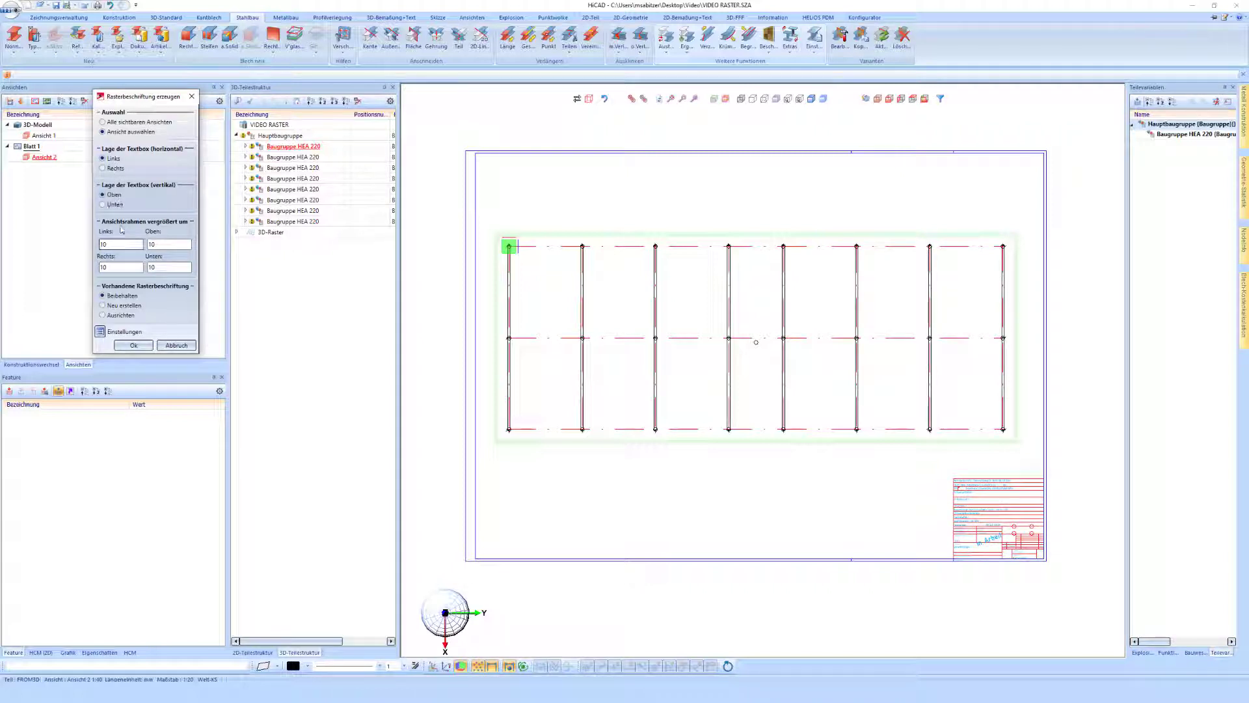
click(101, 333)
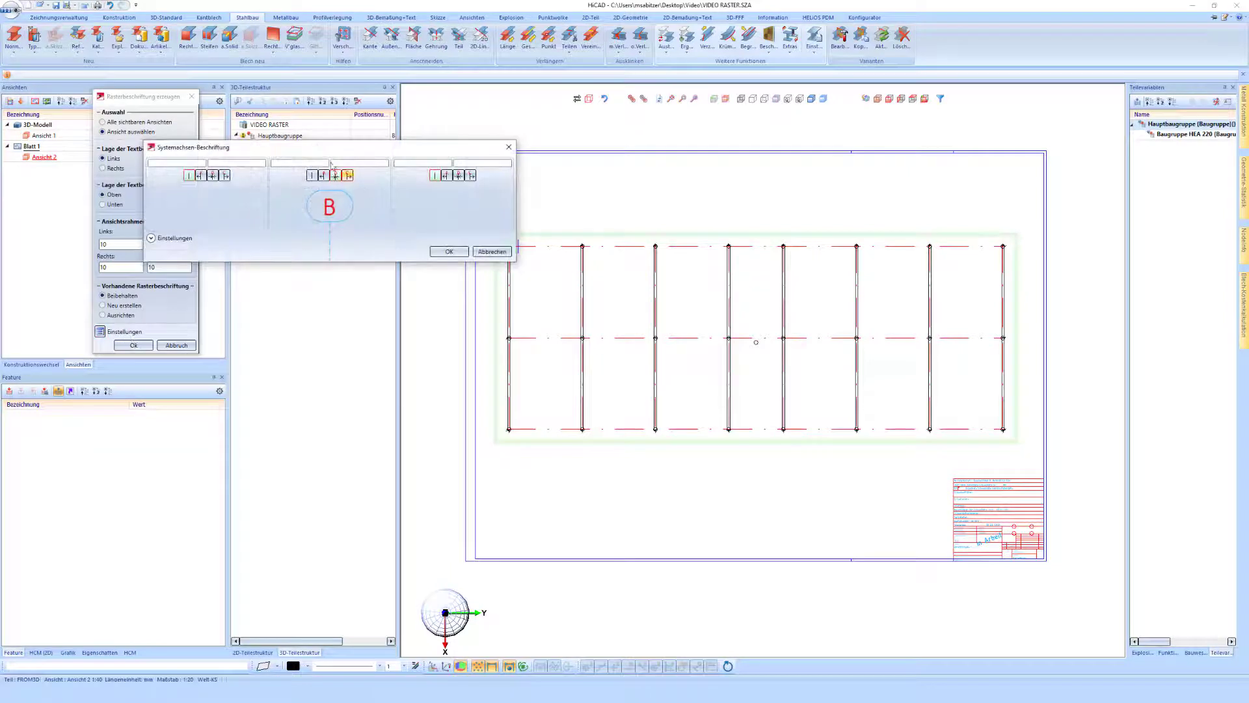
click(190, 241)
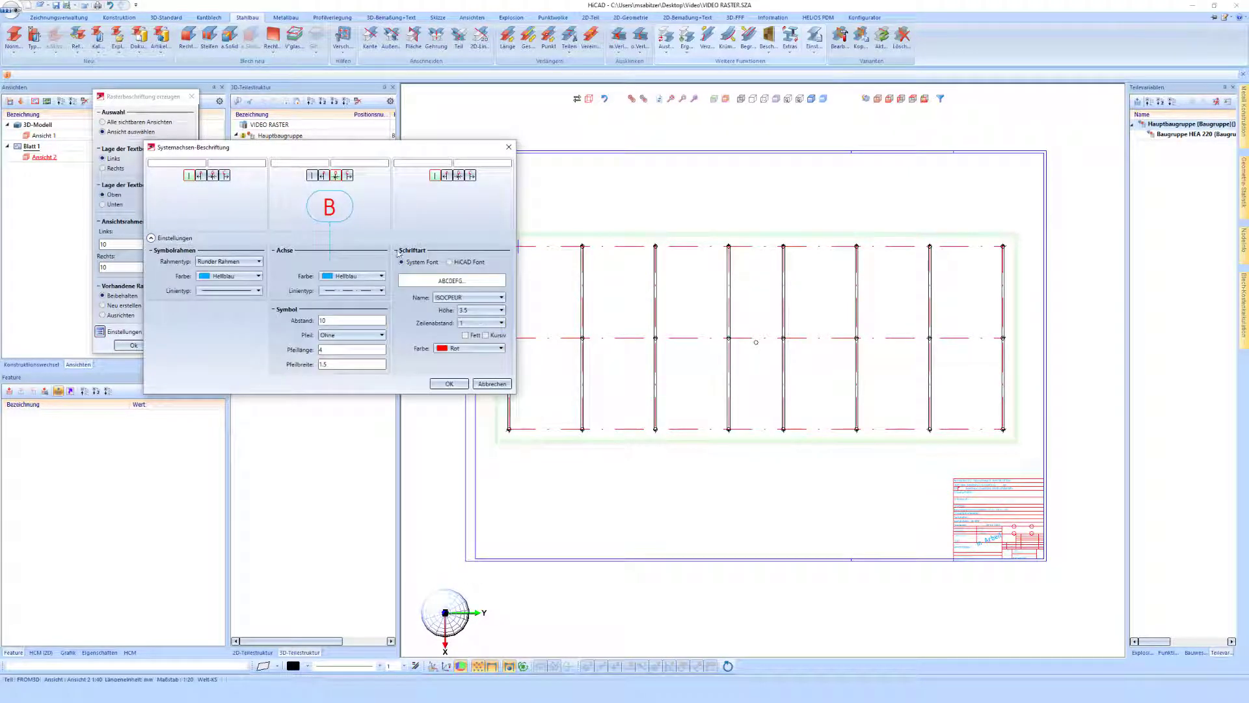
click(438, 384)
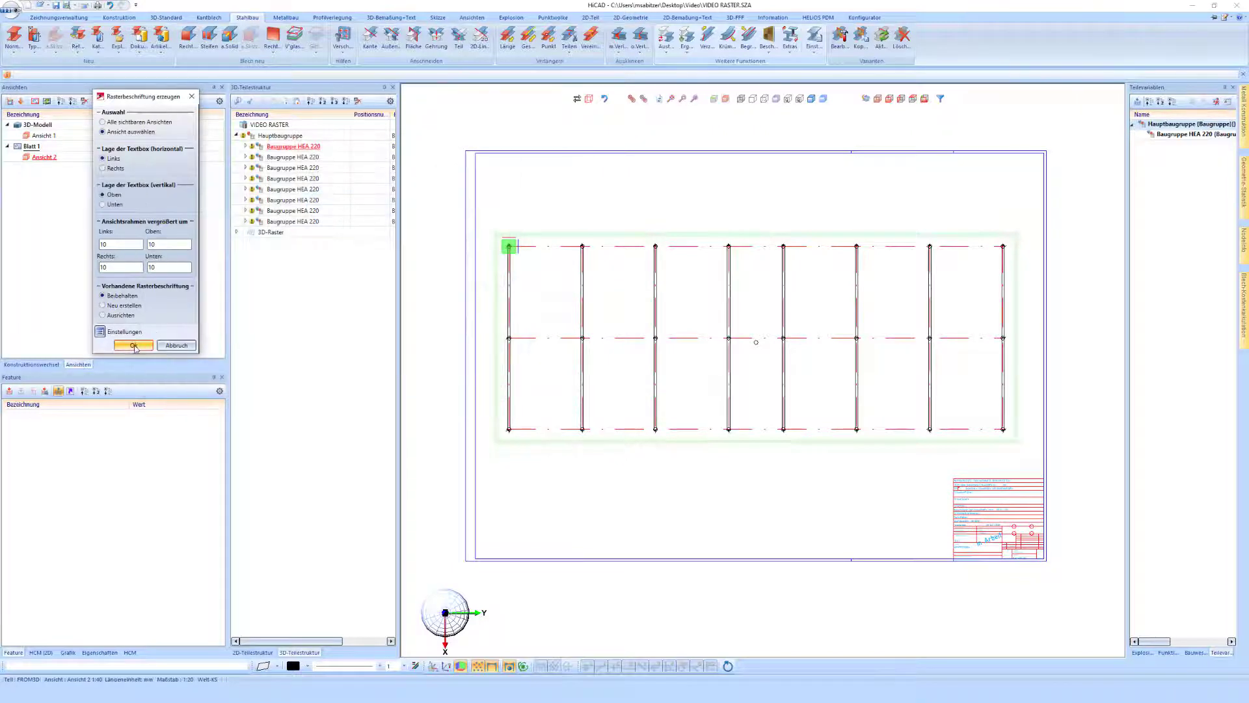
click(133, 346)
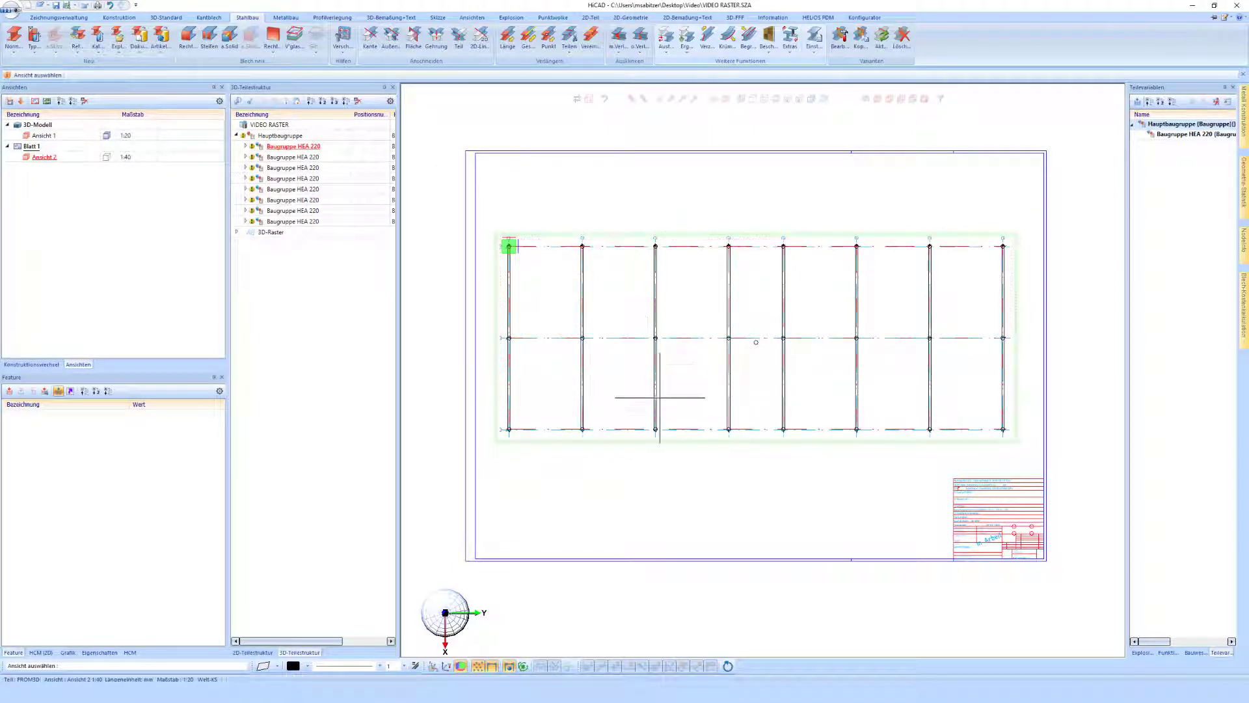
Apply the grid labels to the top view and hide the 3D-Raster grid.
click(774, 424)
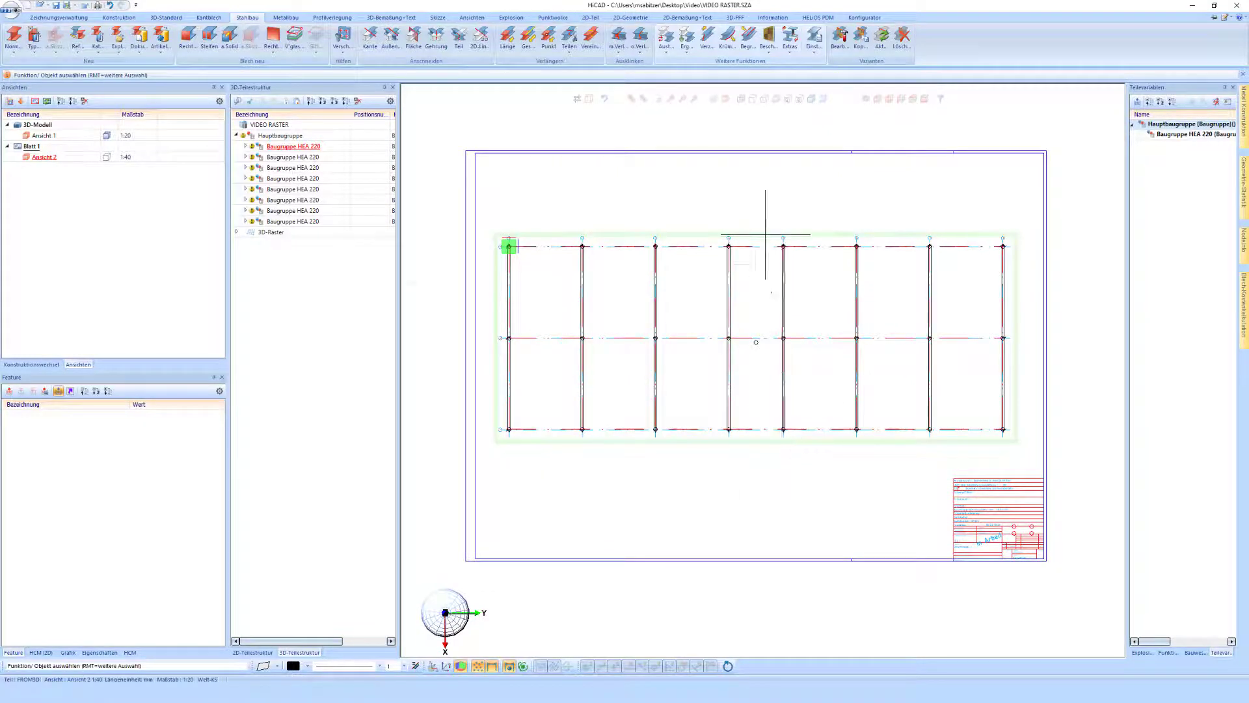
scroll(752, 224, up, 5)
scroll(872, 264, down, 4)
scroll(877, 259, up, 2)
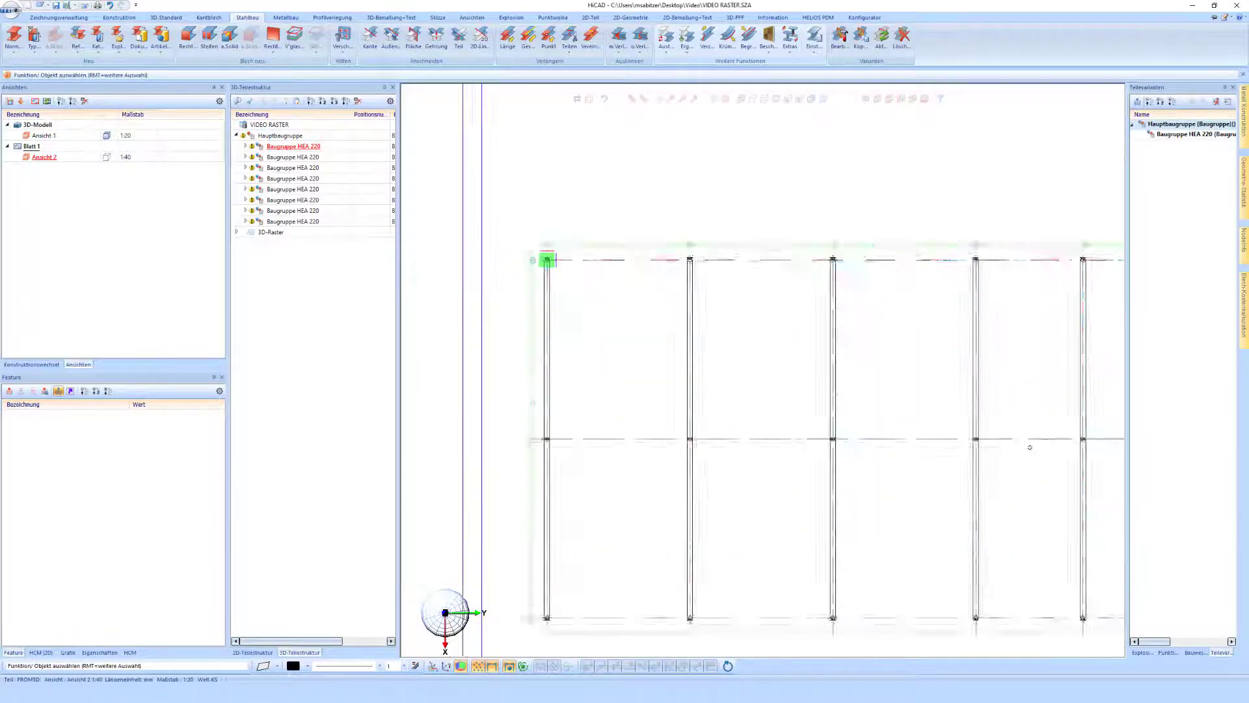
scroll(664, 182, up, 2)
scroll(557, 260, up, 2)
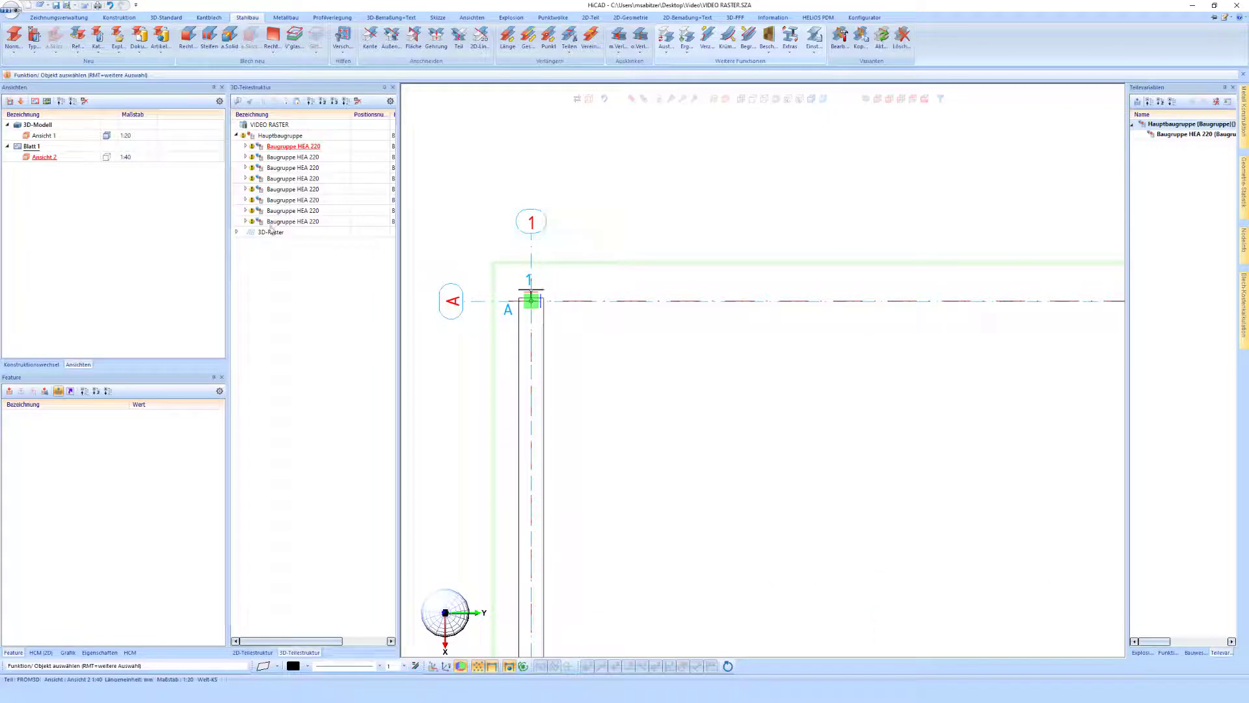
click(270, 232)
right_click(349, 274)
click(384, 361)
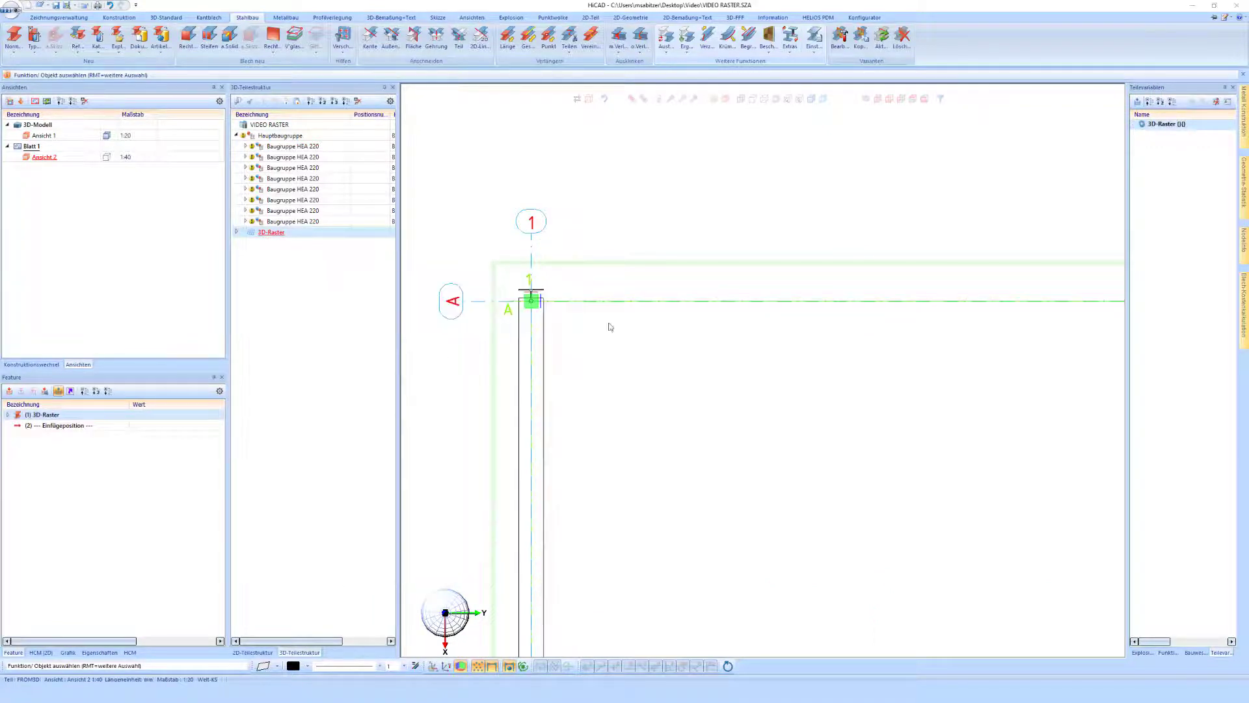
Move the axis 1 and axis 2 labels up above the grid.
scroll(558, 298, down, 3)
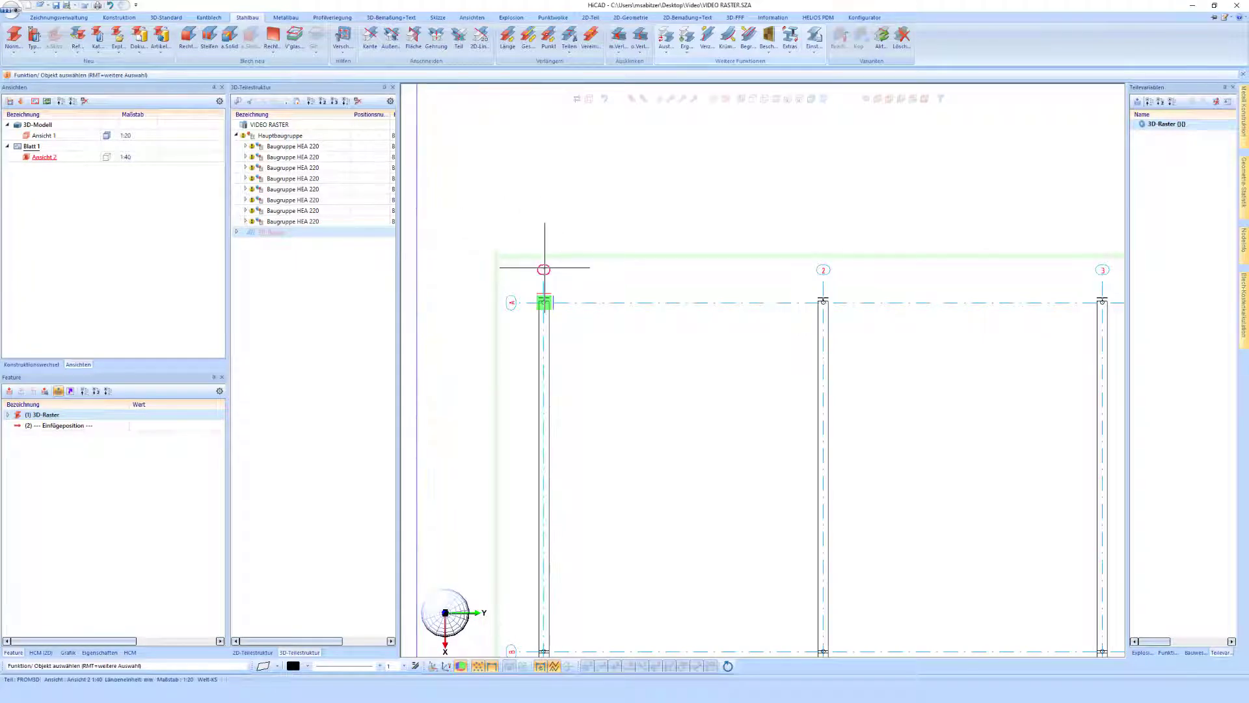
mouse_move(550, 245)
mouse_down()
mouse_move(559, 170)
mouse_move(554, 276)
mouse_up()
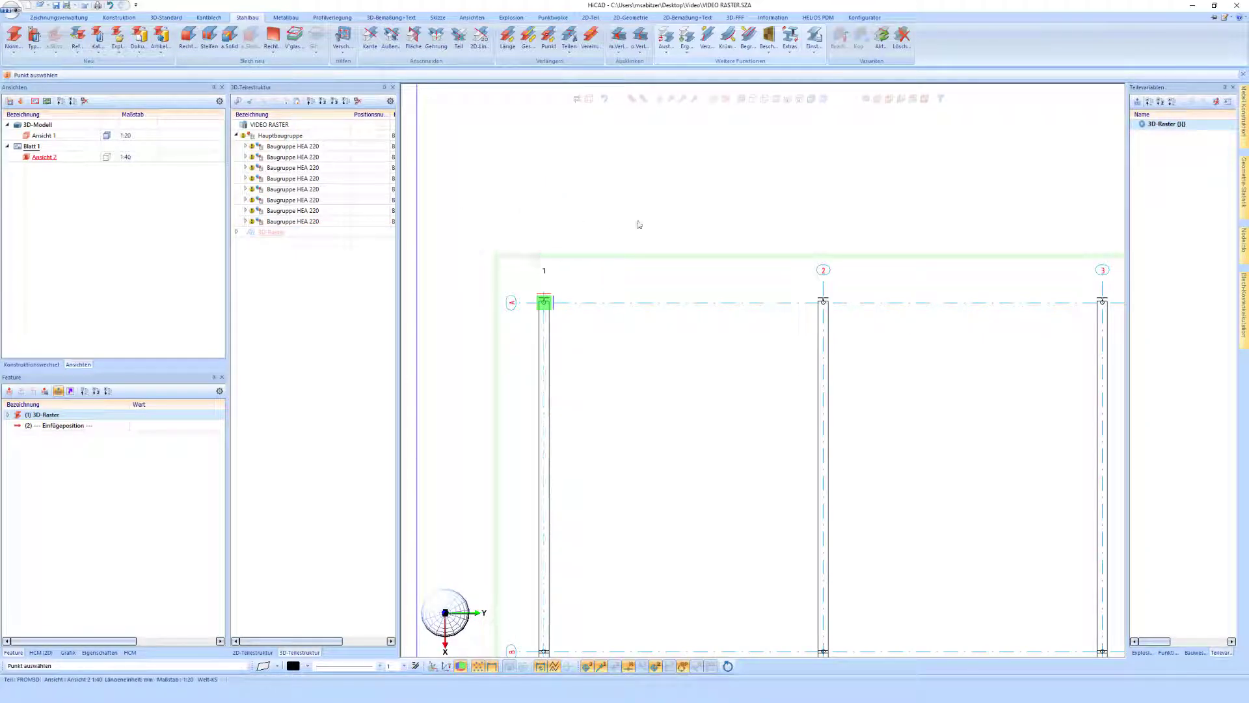
drag(639, 225, 600, 223)
scroll(600, 195, down, 3)
scroll(656, 274, up, 2)
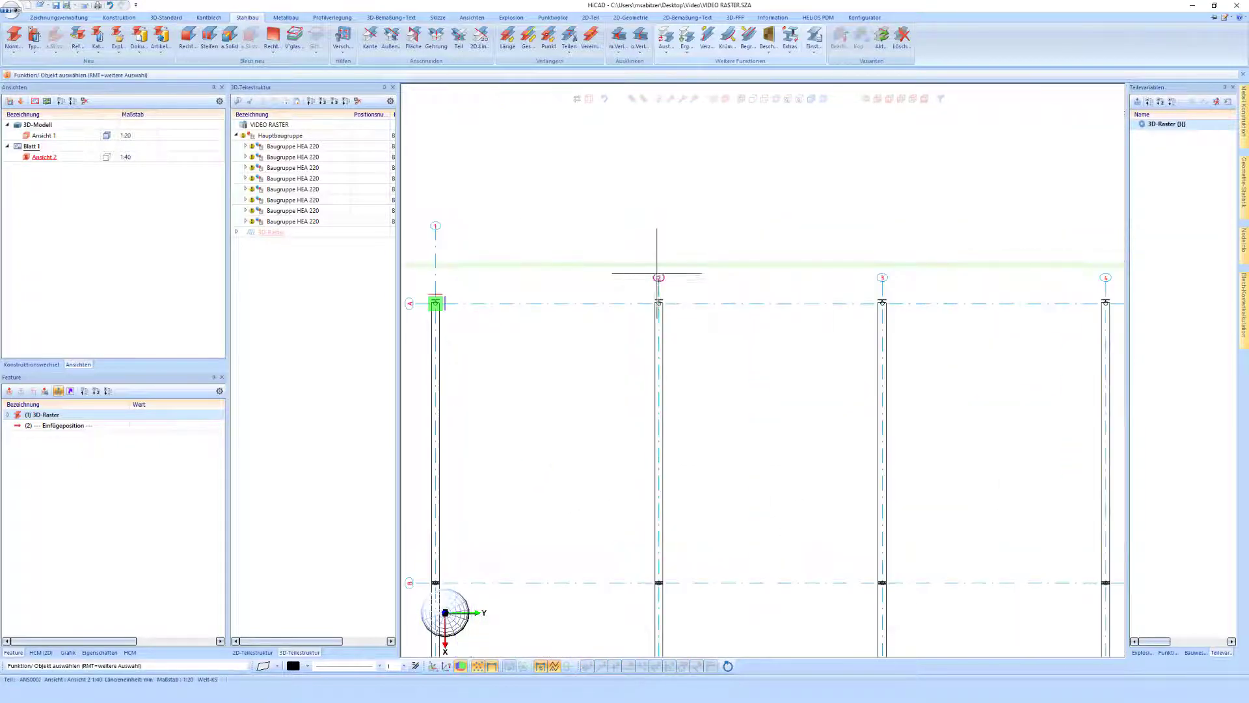
drag(657, 273, 659, 238)
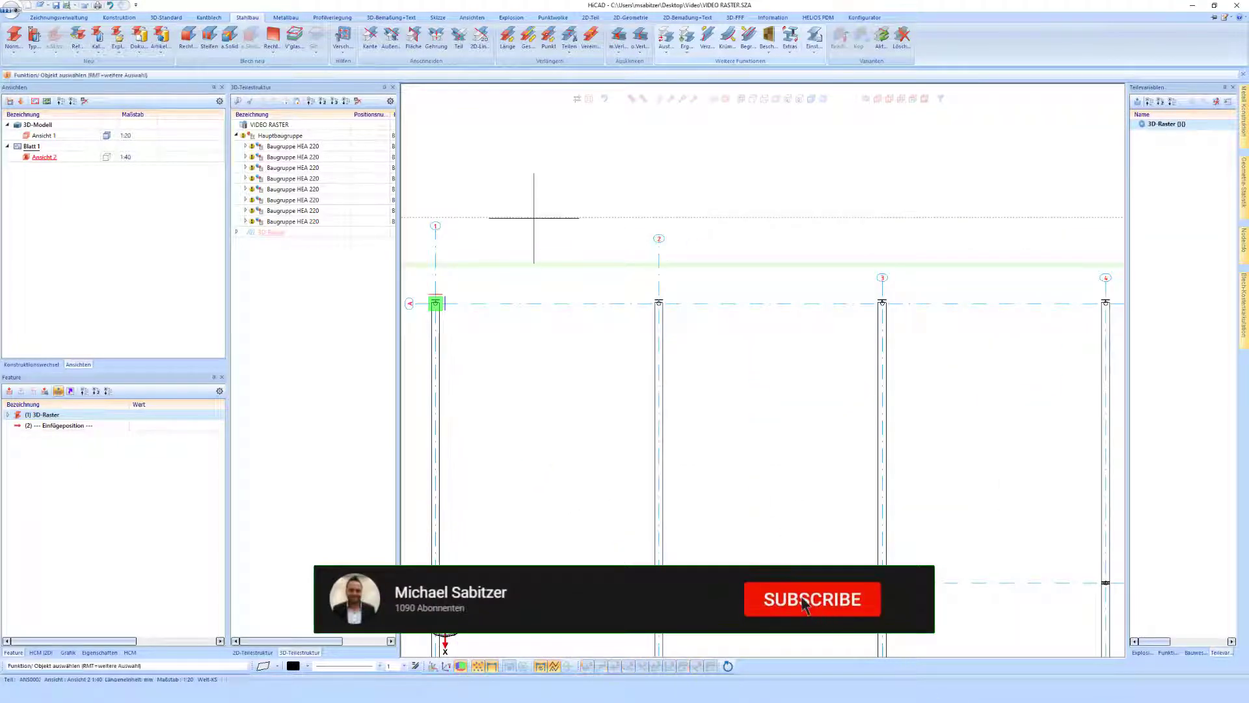
scroll(534, 217, down, 1)
scroll(547, 214, down, 2)
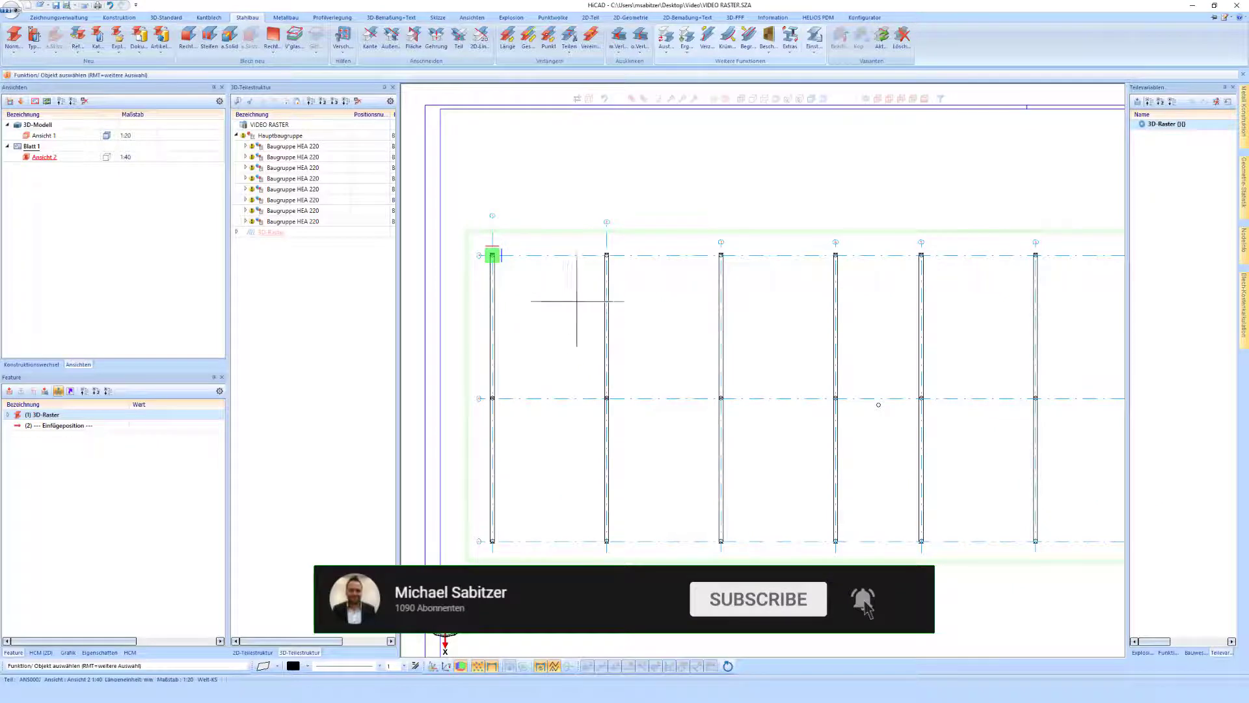
scroll(576, 301, up, 2)
Check the axis 1 label's edit options, then return to the 3D model view Ansicht 1.
right_click(444, 190)
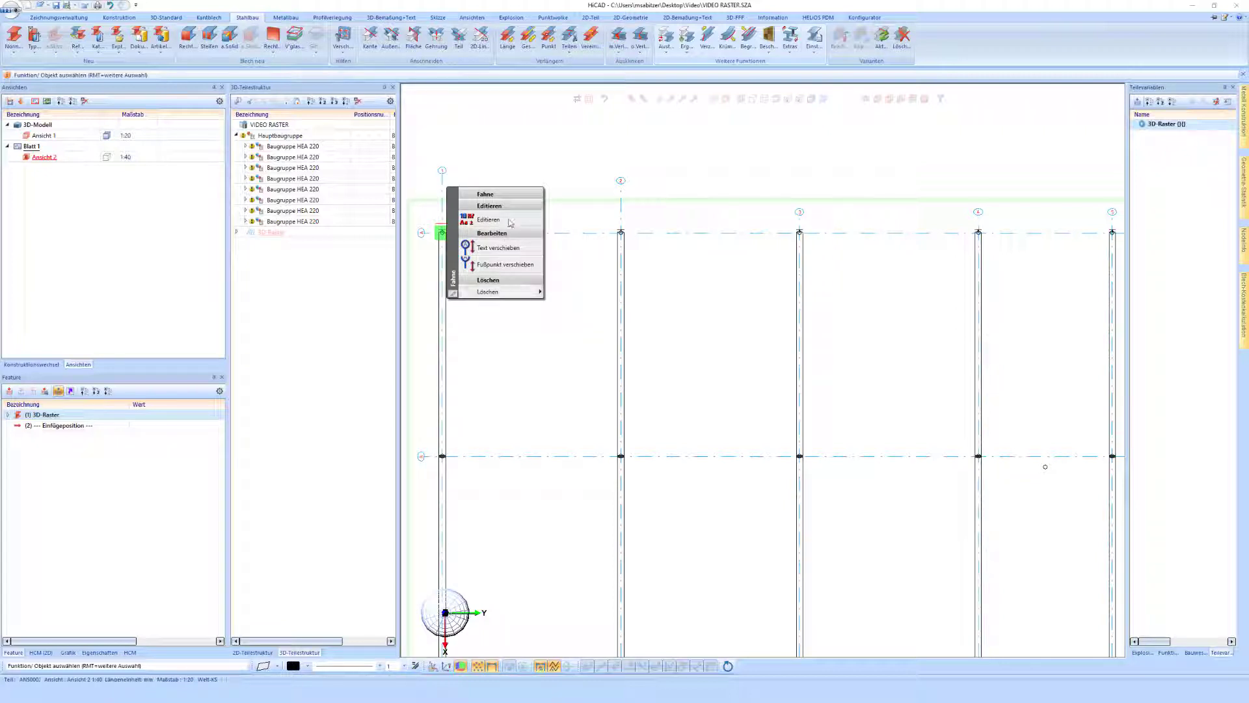
scroll(597, 217, down, 1)
scroll(596, 218, down, 1)
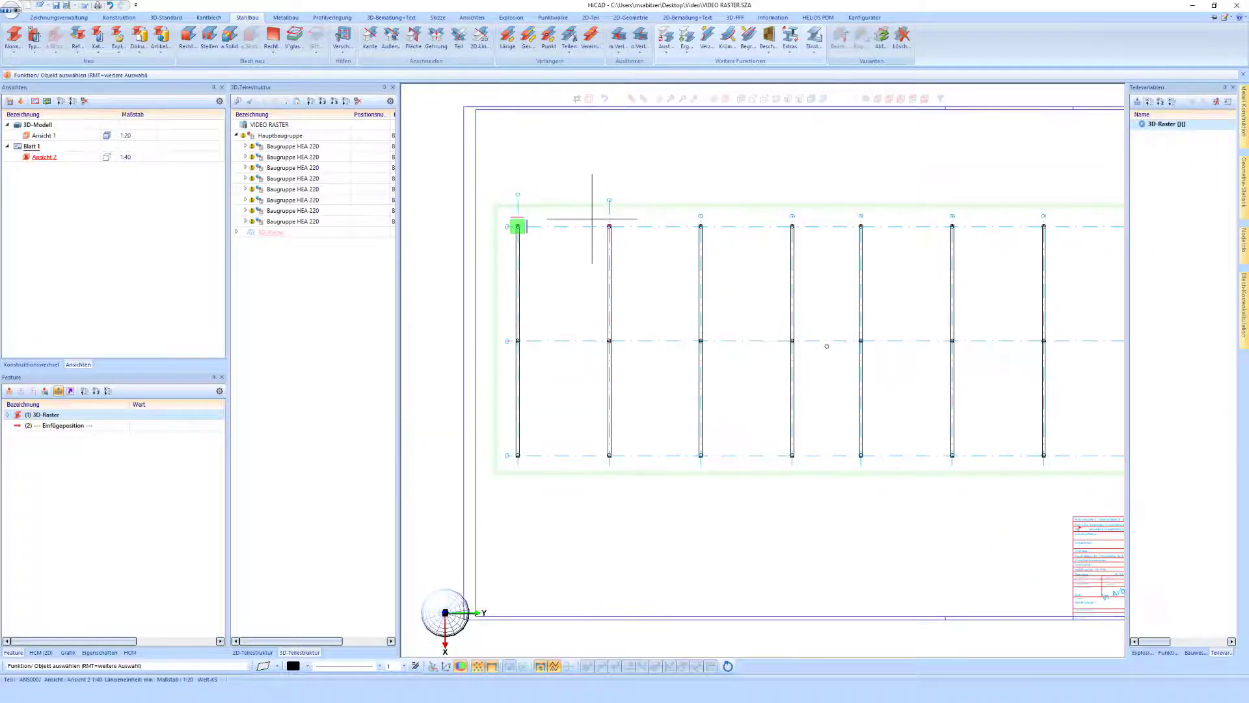
double_click(46, 136)
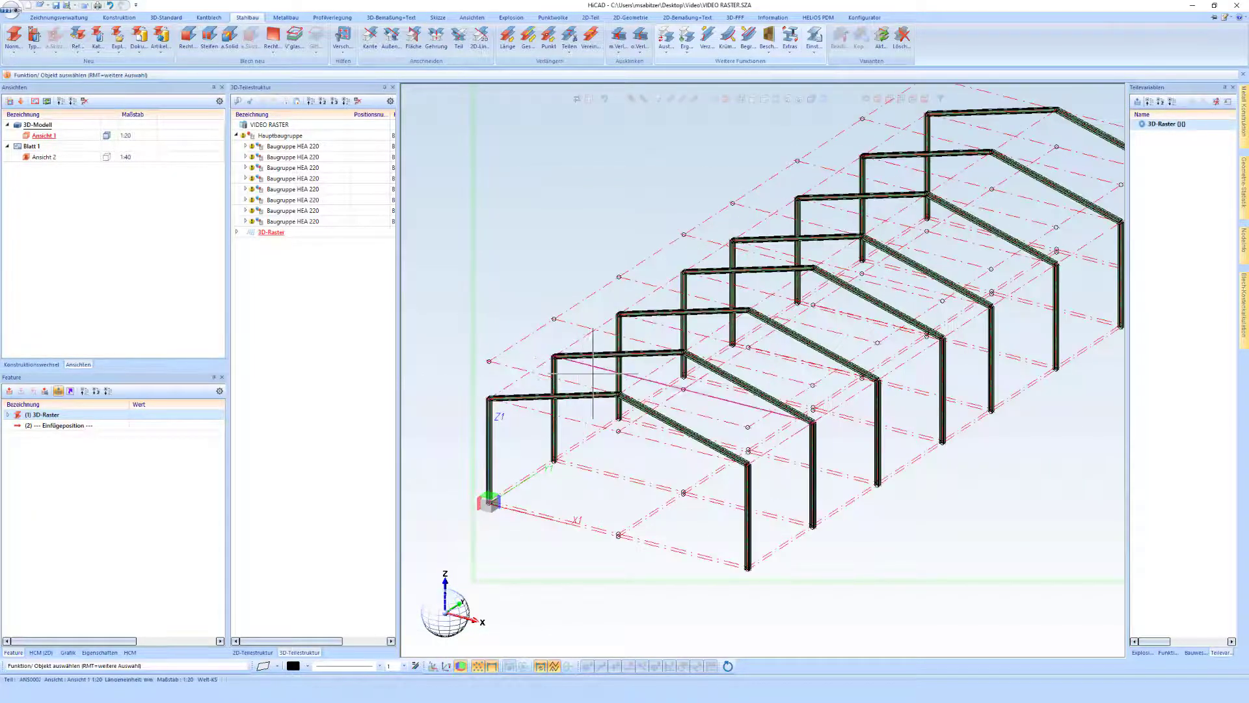
Start an assembly drawing with a view group defined by the front grid edge.
click(118, 17)
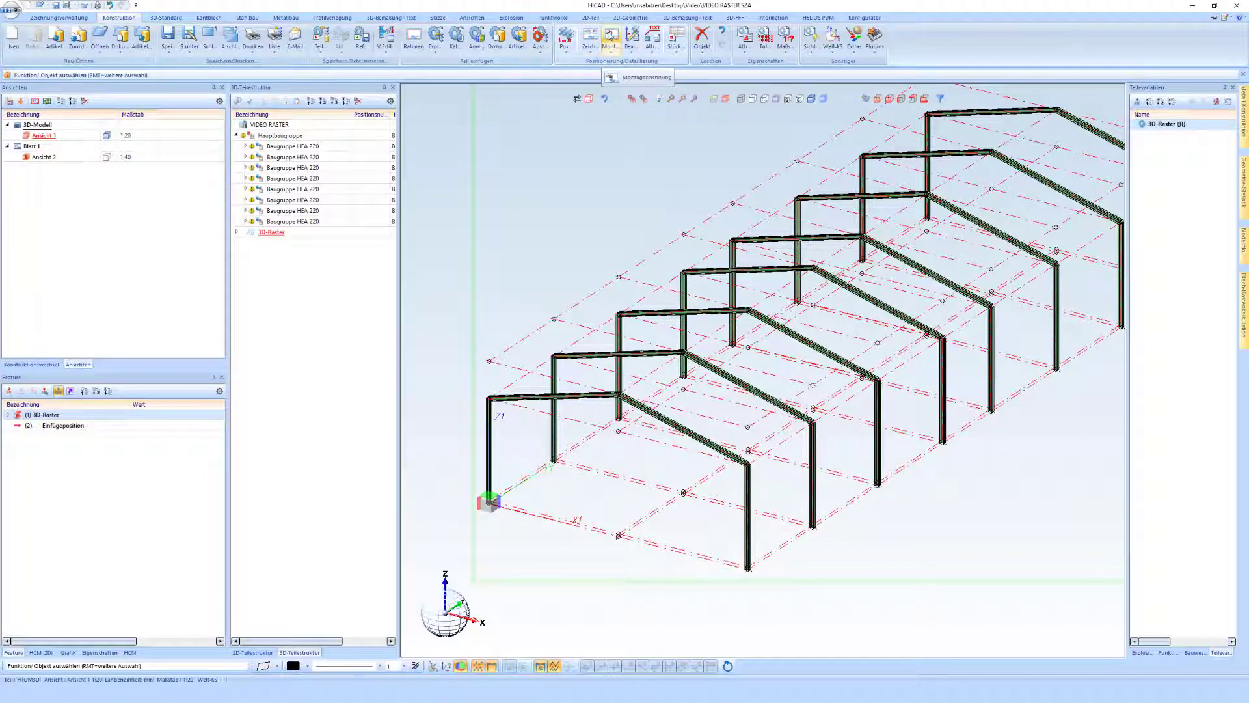
click(610, 38)
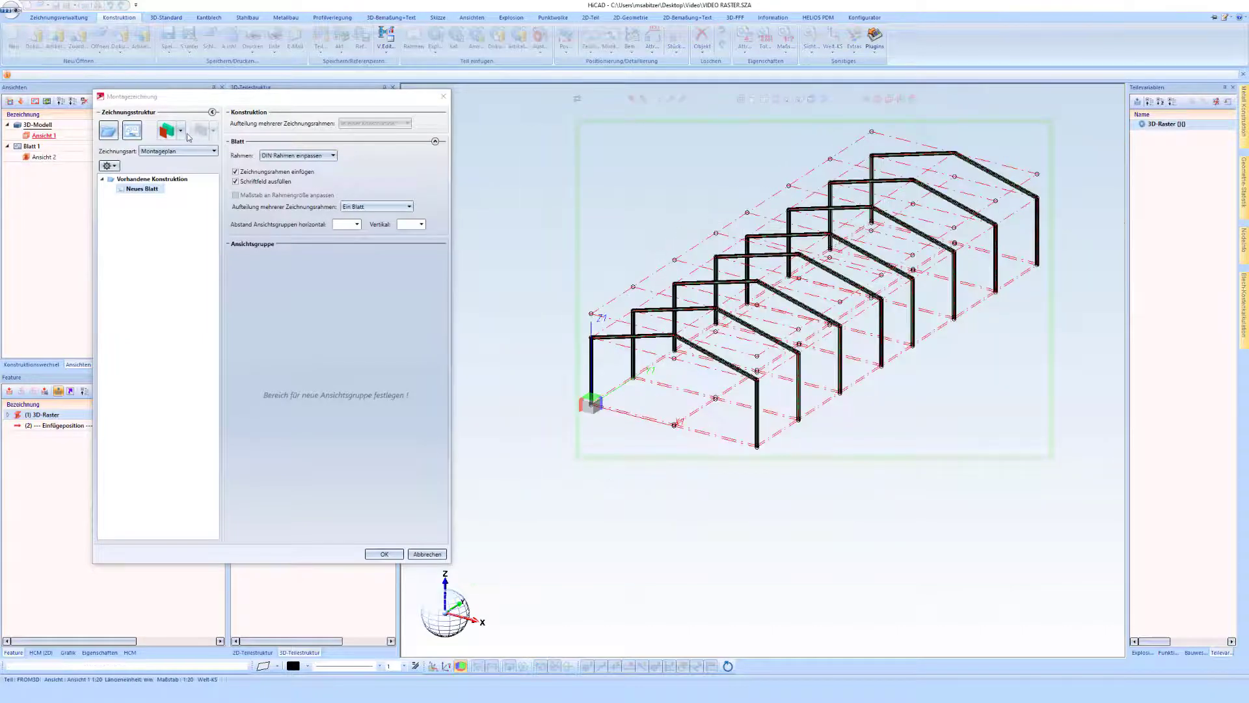
click(181, 131)
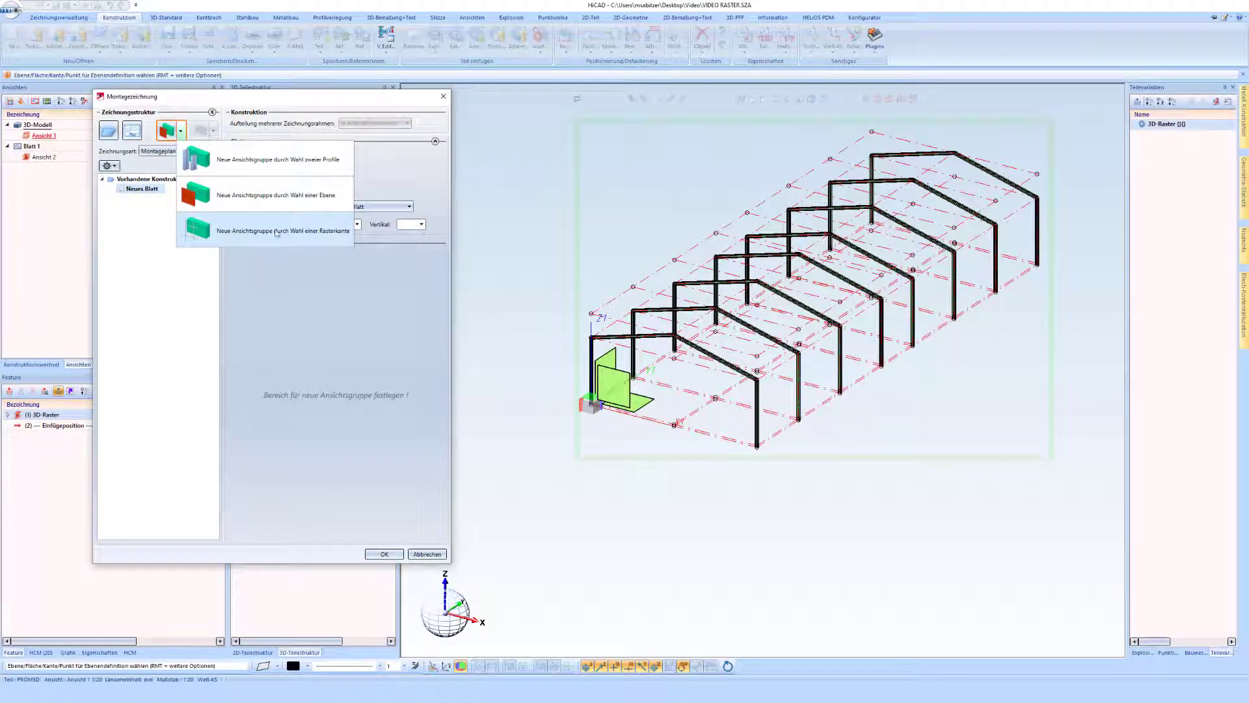
click(246, 231)
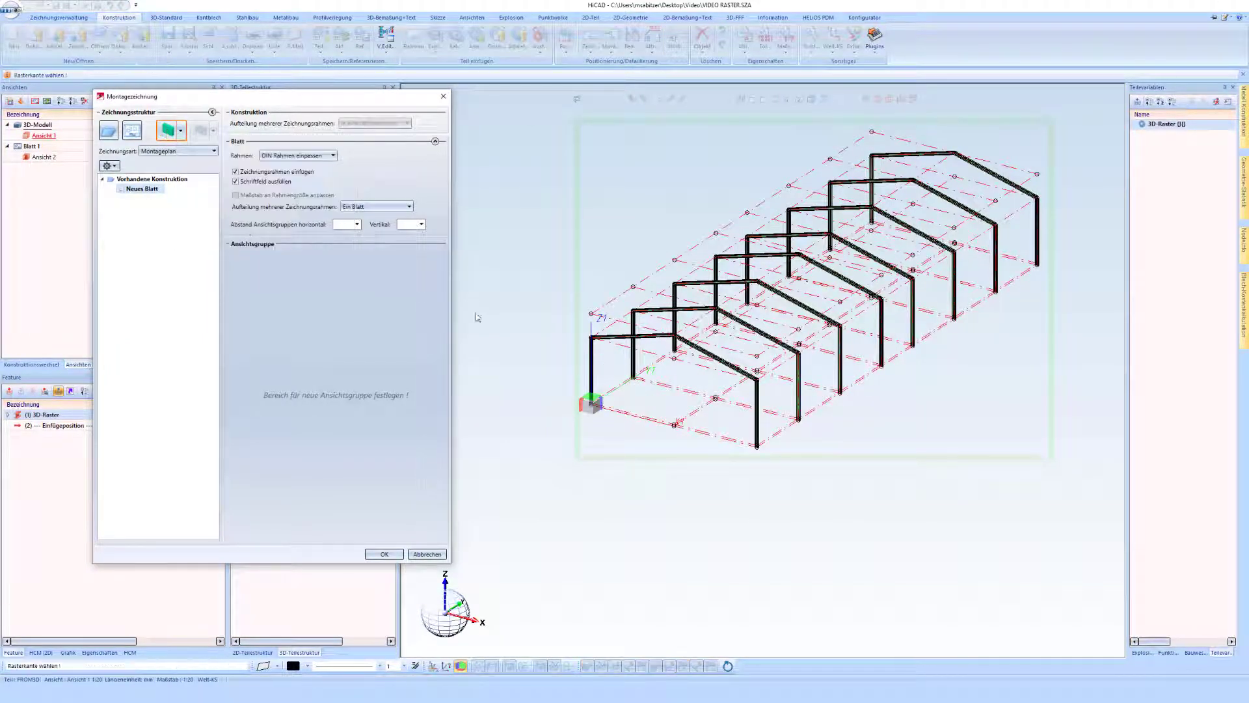
scroll(809, 418, up, 3)
scroll(747, 441, up, 2)
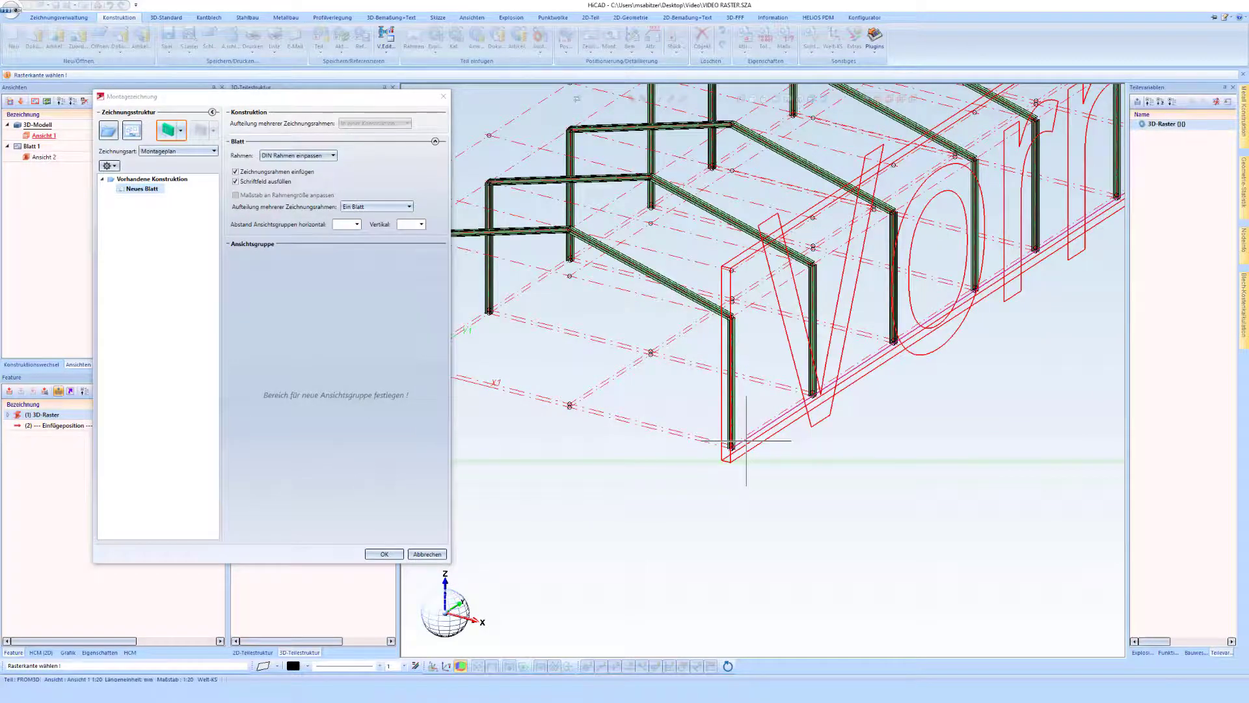
scroll(746, 440, down, 3)
scroll(572, 390, up, 3)
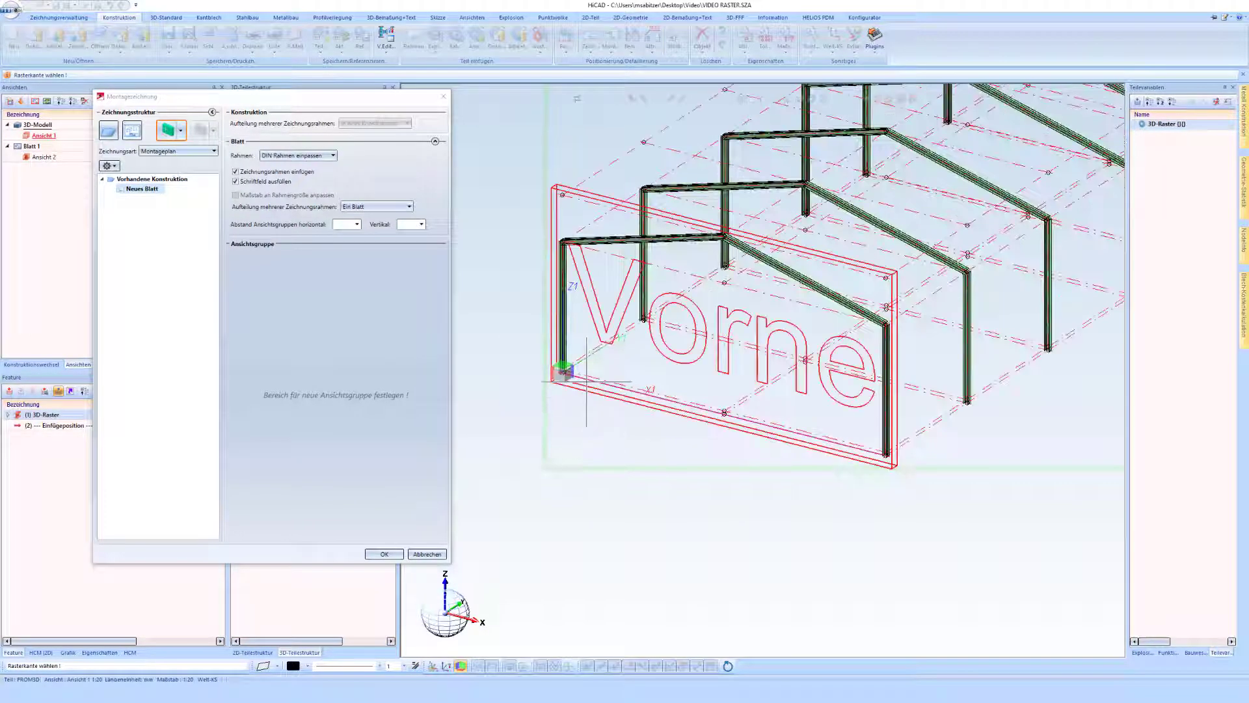
click(642, 435)
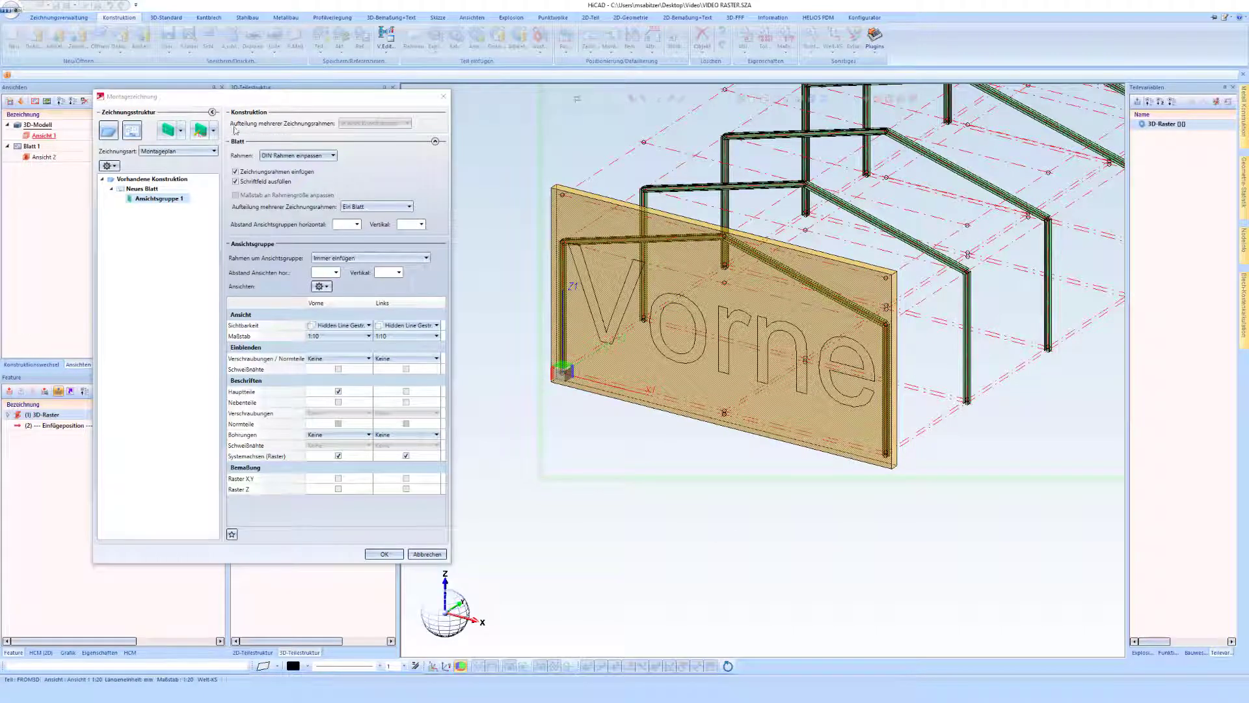
Generate only the front view at 1:20 without a view group border, and open the new sheet.
click(350, 262)
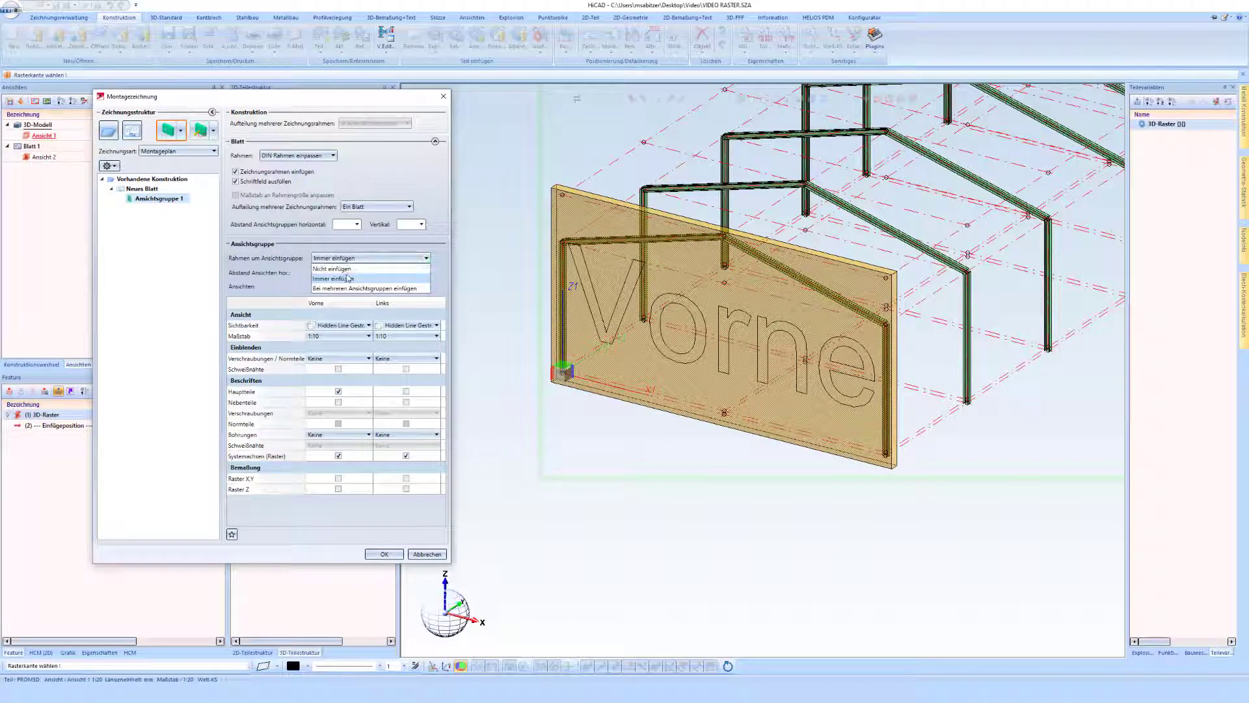
click(332, 278)
click(326, 288)
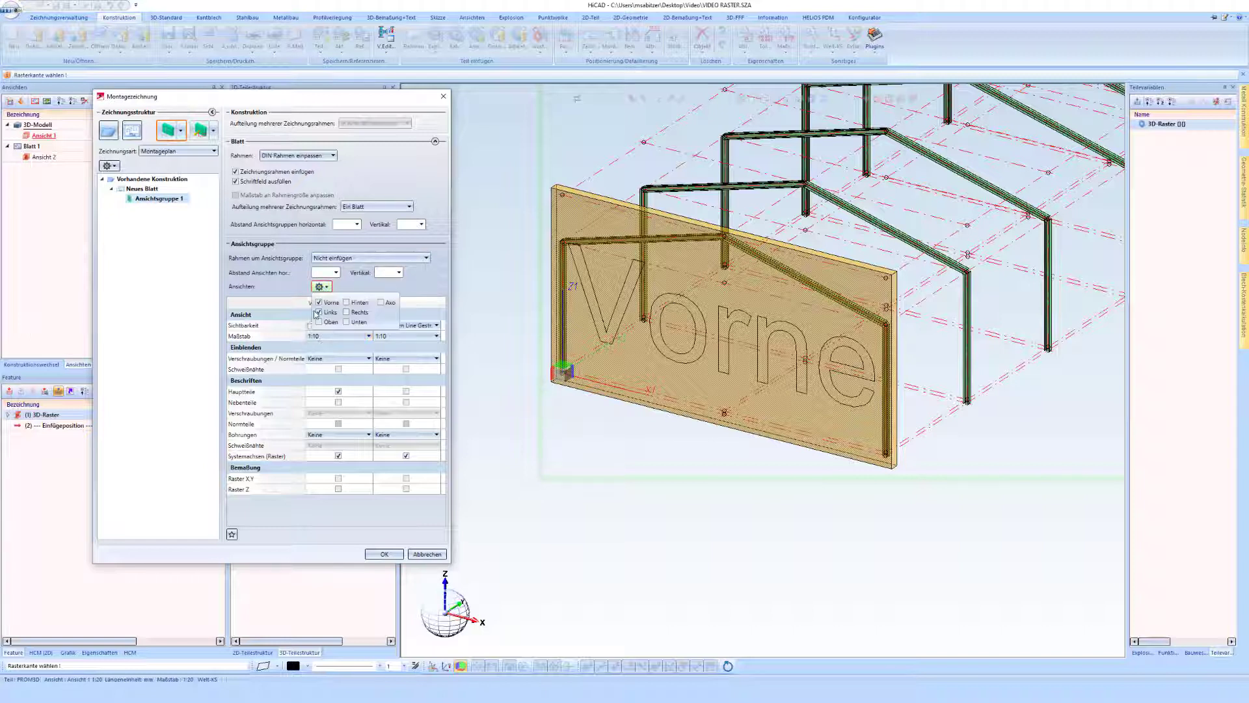
click(322, 317)
click(280, 291)
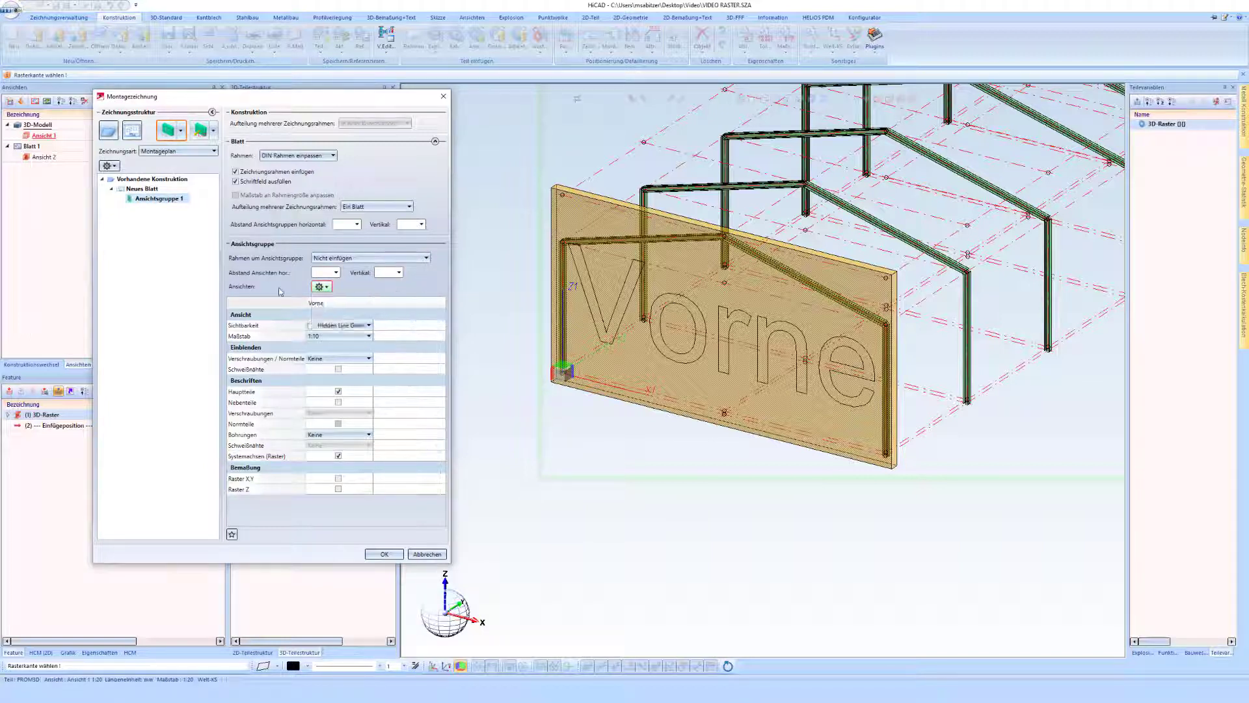
click(336, 339)
click(338, 402)
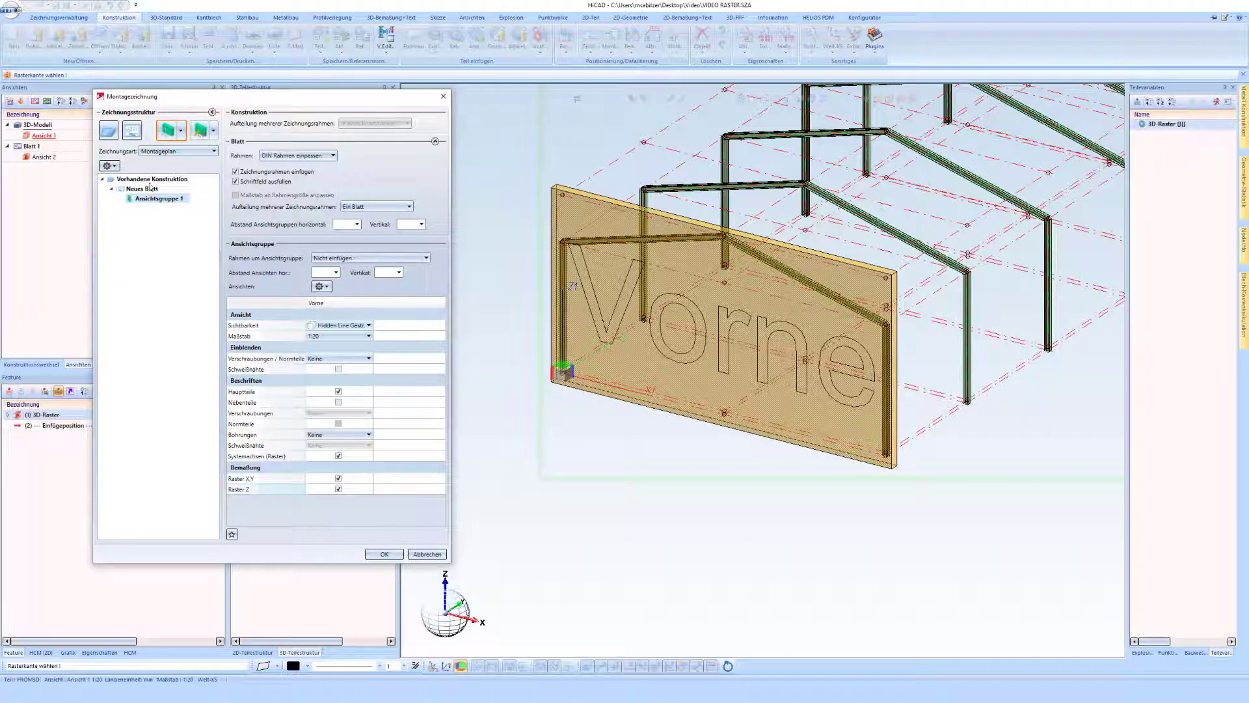
click(381, 554)
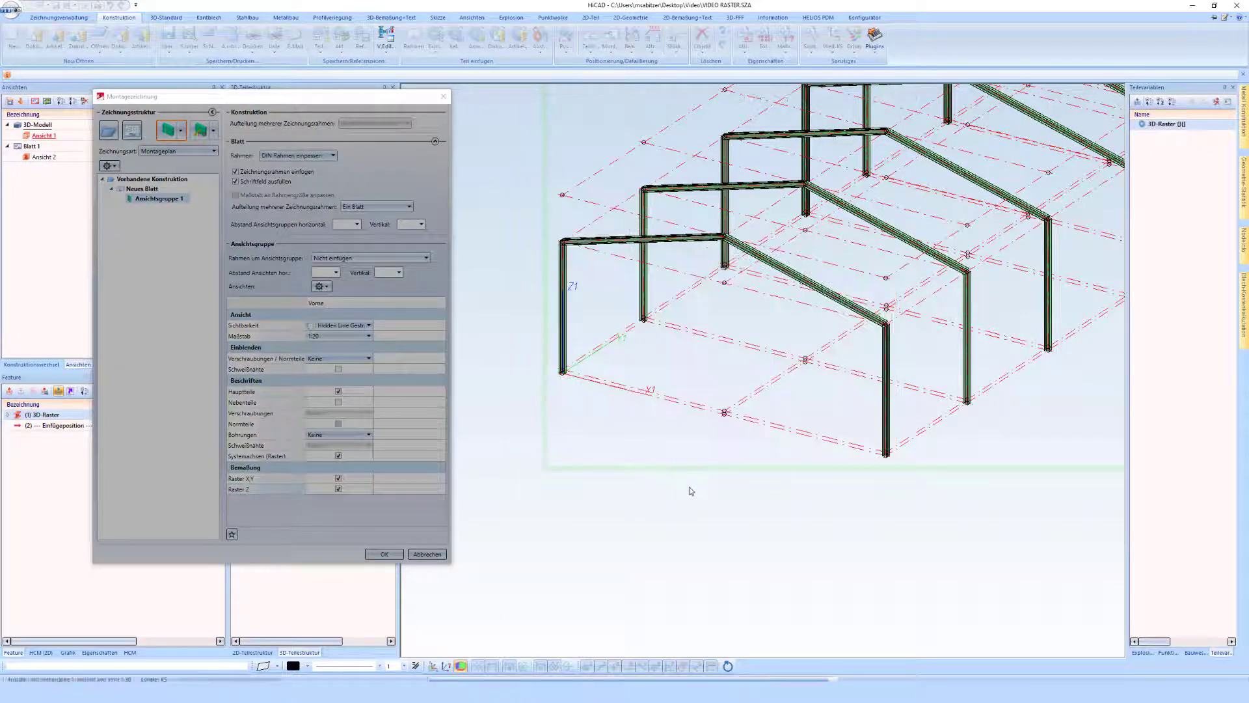
double_click(73, 179)
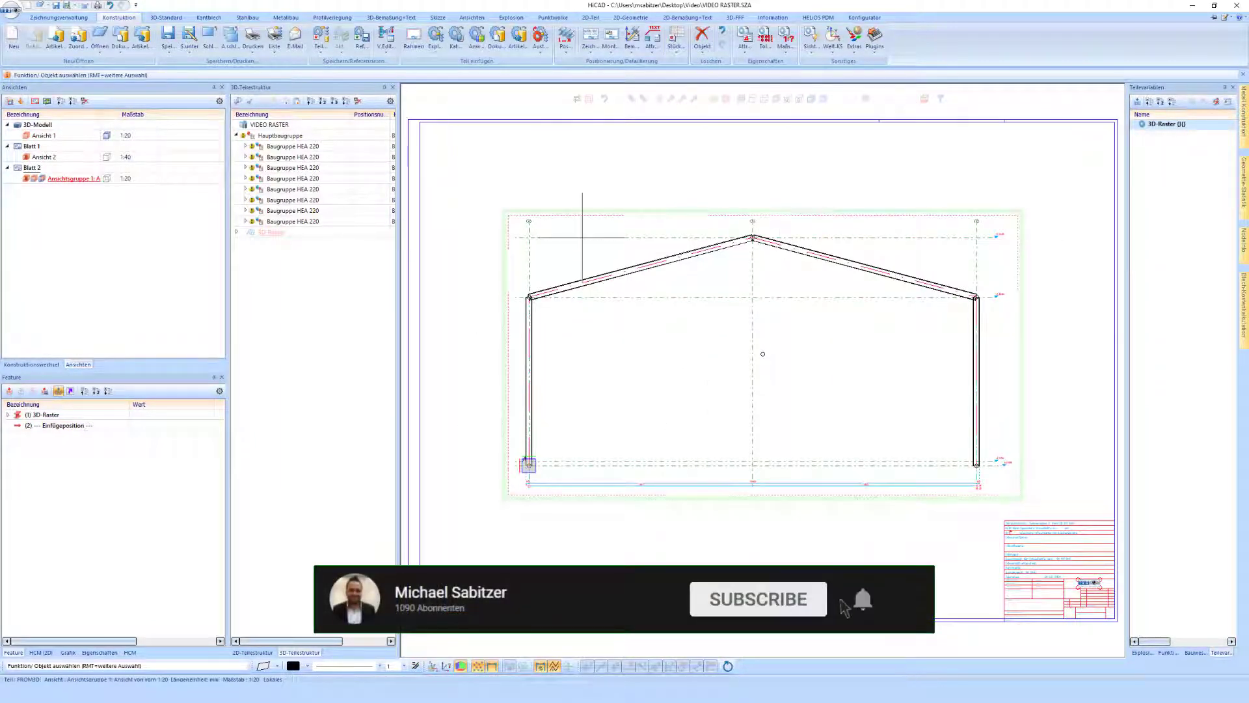
scroll(1102, 476, up, 3)
scroll(1019, 433, up, 2)
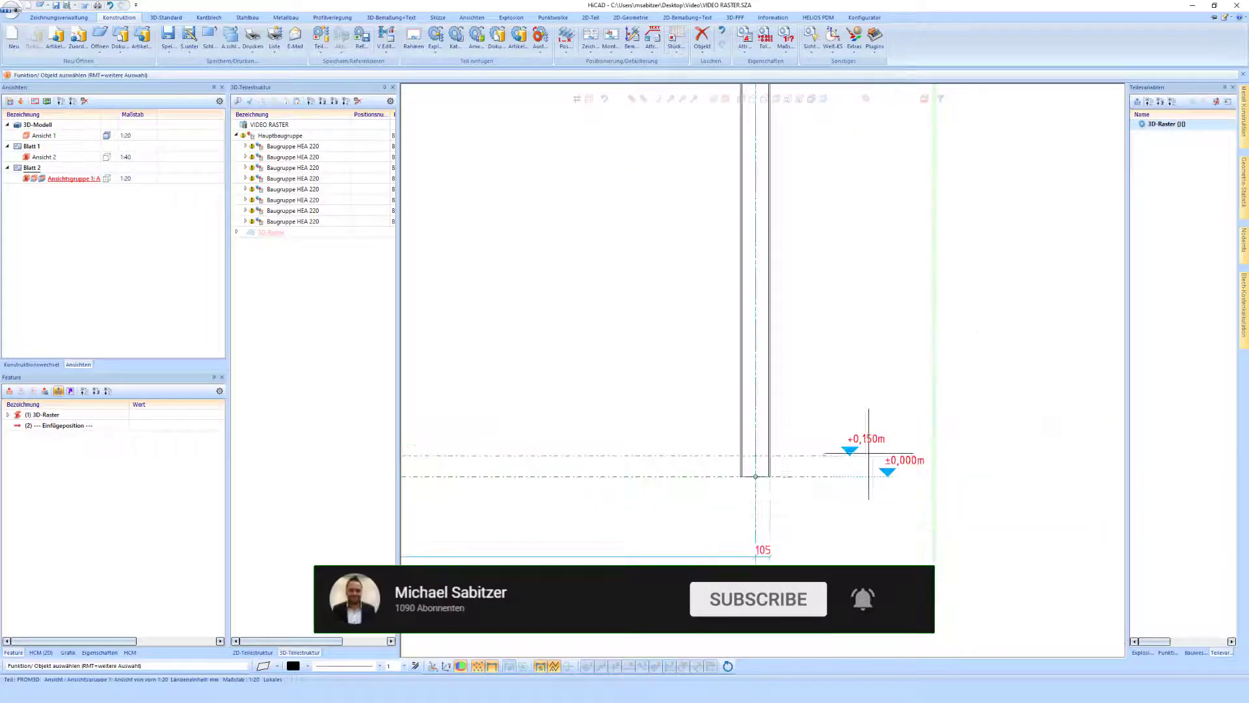
scroll(847, 294, down, 2)
scroll(813, 306, down, 3)
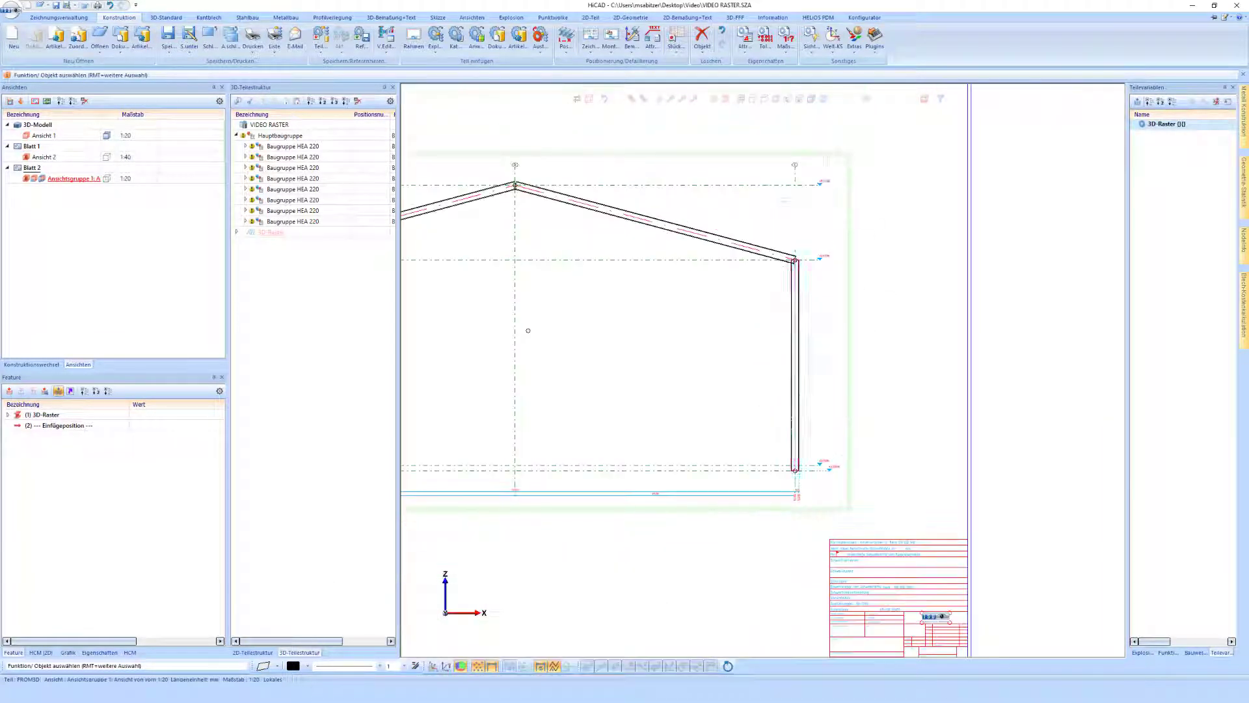
scroll(803, 195, up, 3)
scroll(882, 178, down, 2)
scroll(881, 178, down, 1)
scroll(907, 189, down, 1)
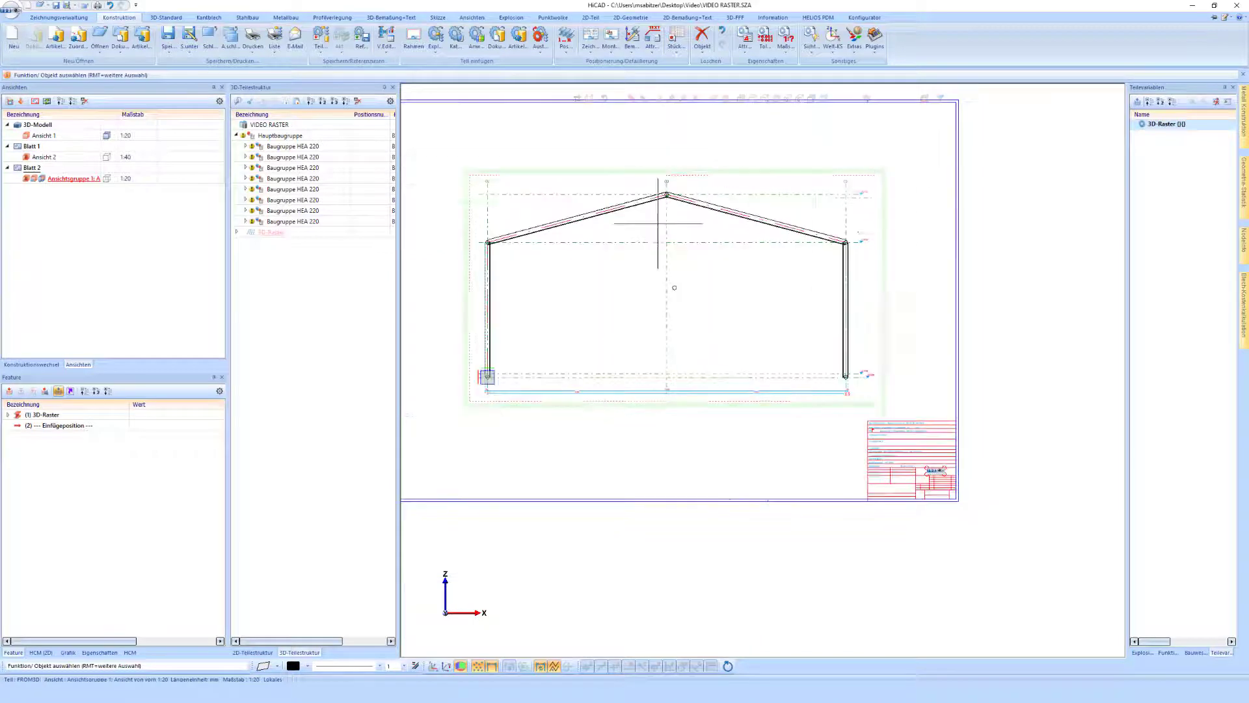
scroll(669, 279, down, 1)
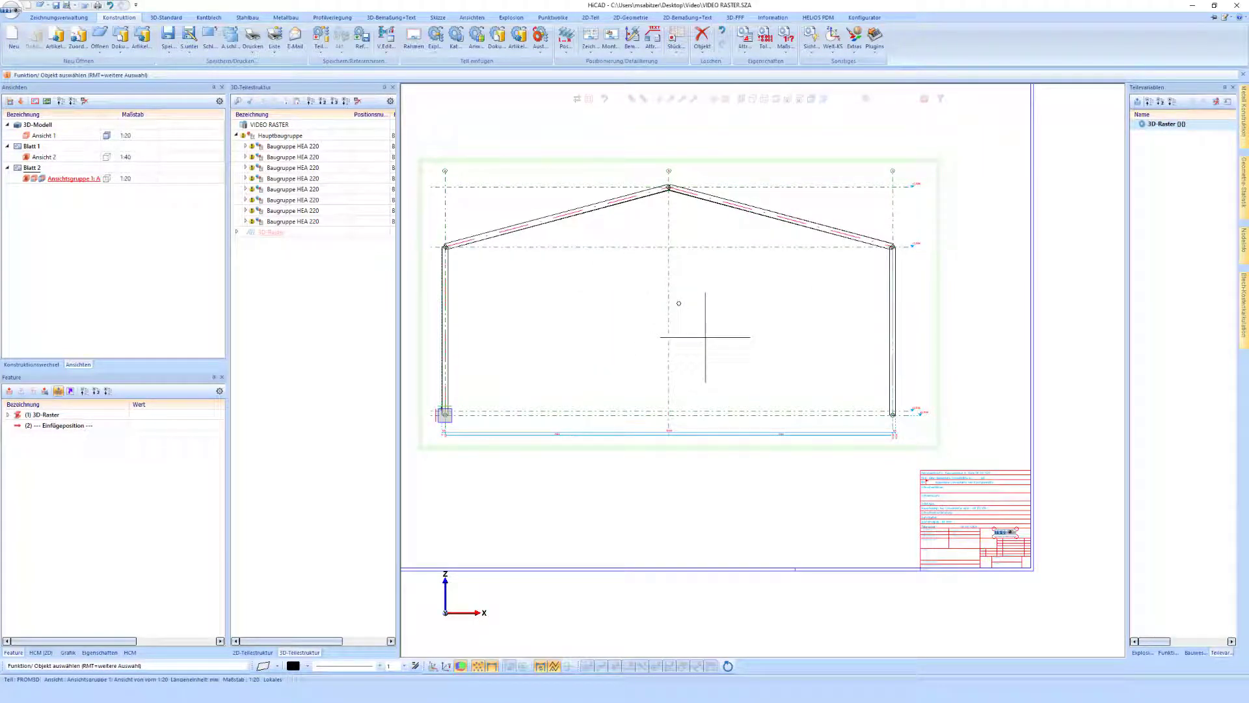
scroll(775, 350, down, 1)
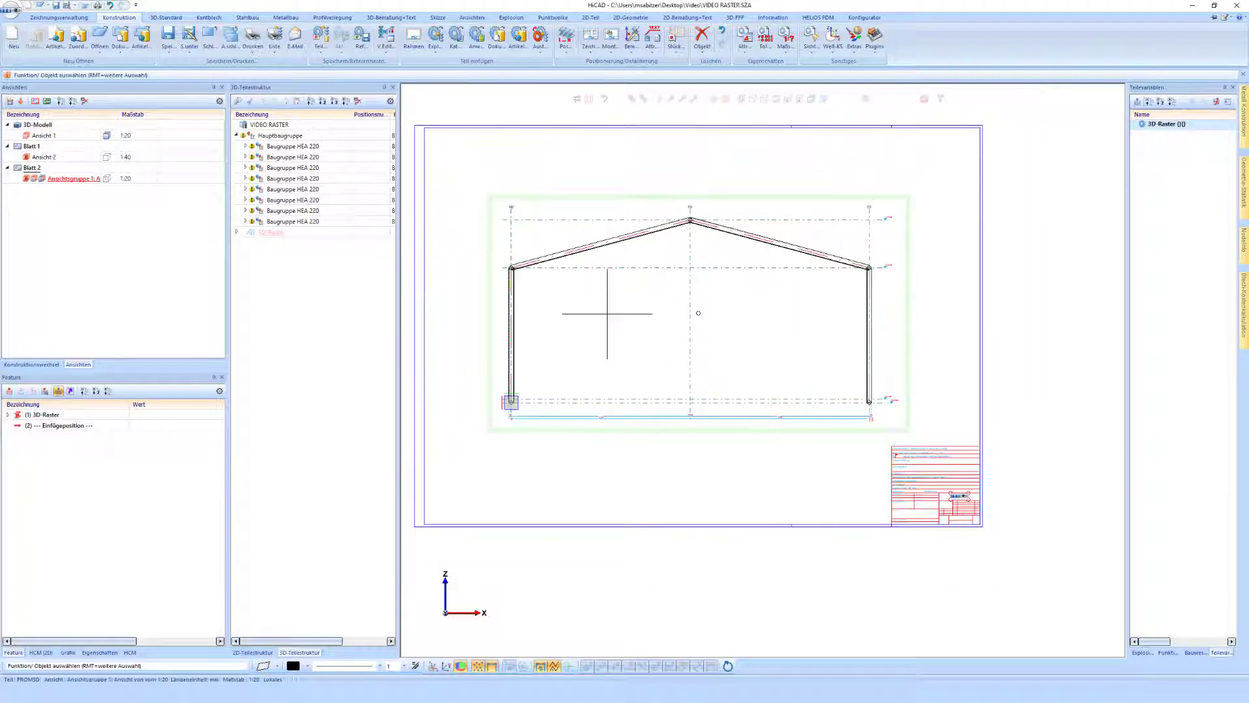
scroll(607, 313, up, 1)
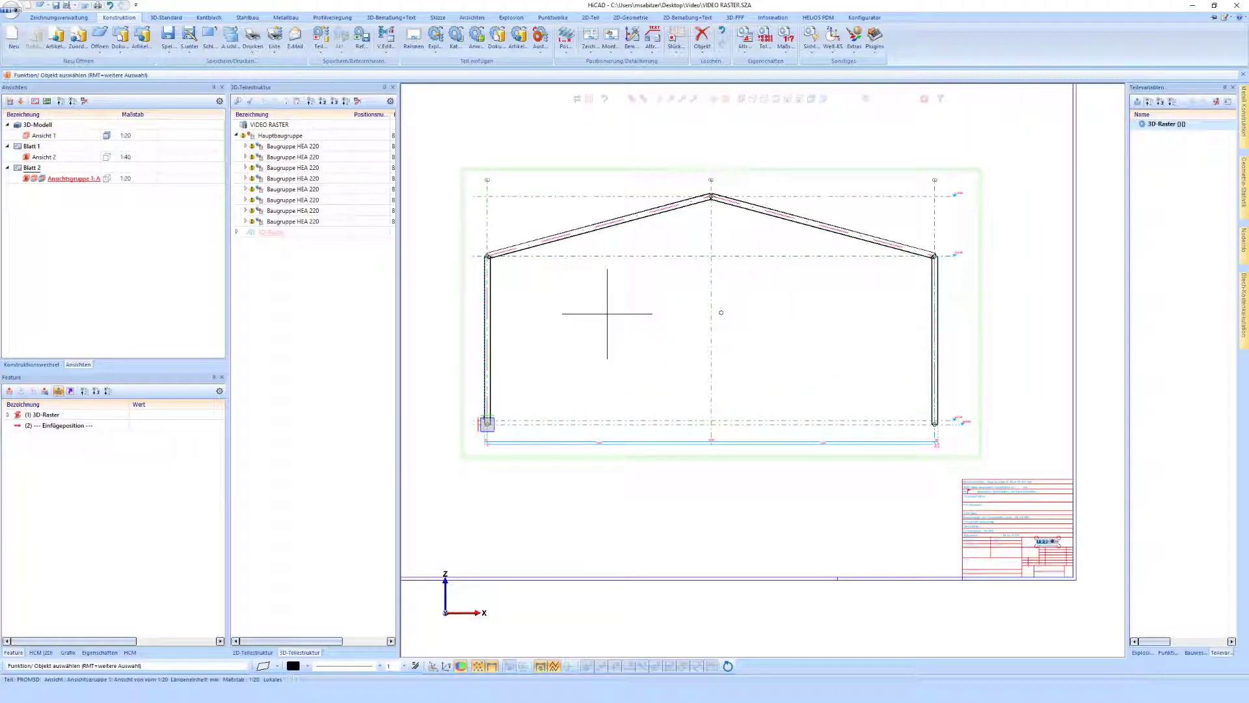